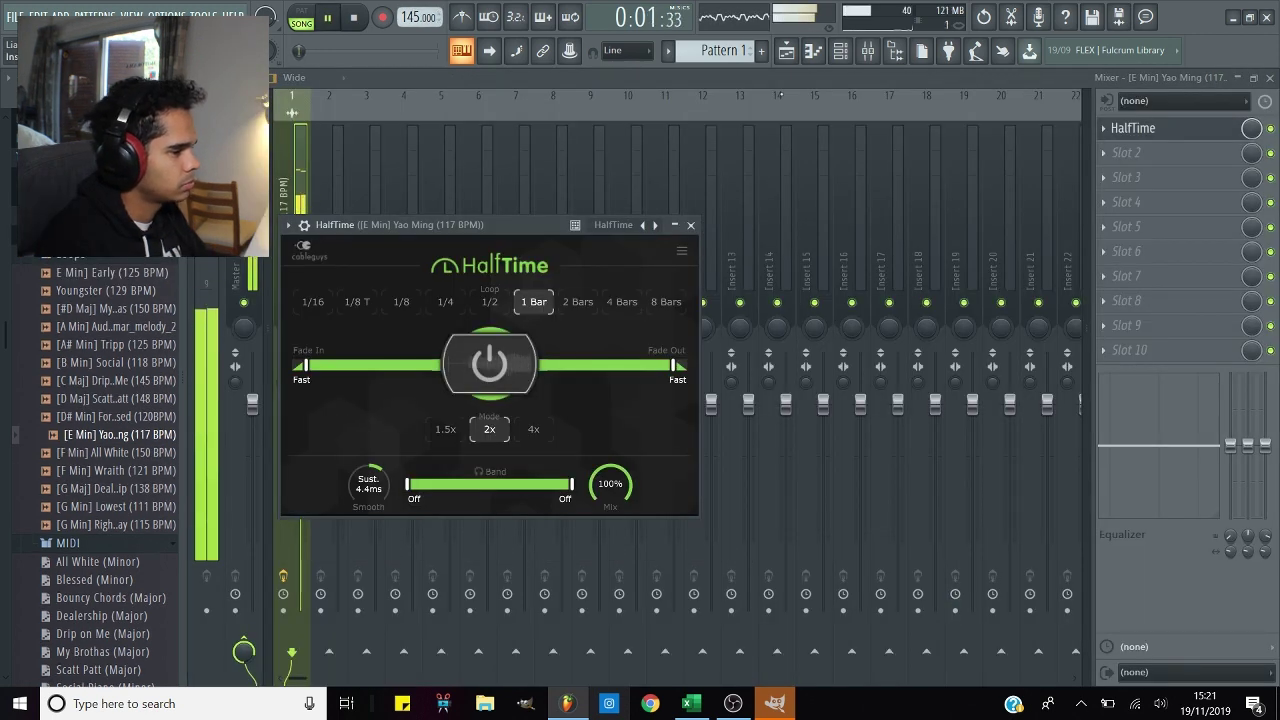
# Shorten the Pattern 1 clip on Track 2 to roughly the length of the Yao Ming audio clip above it.
pyautogui.click(841, 55)
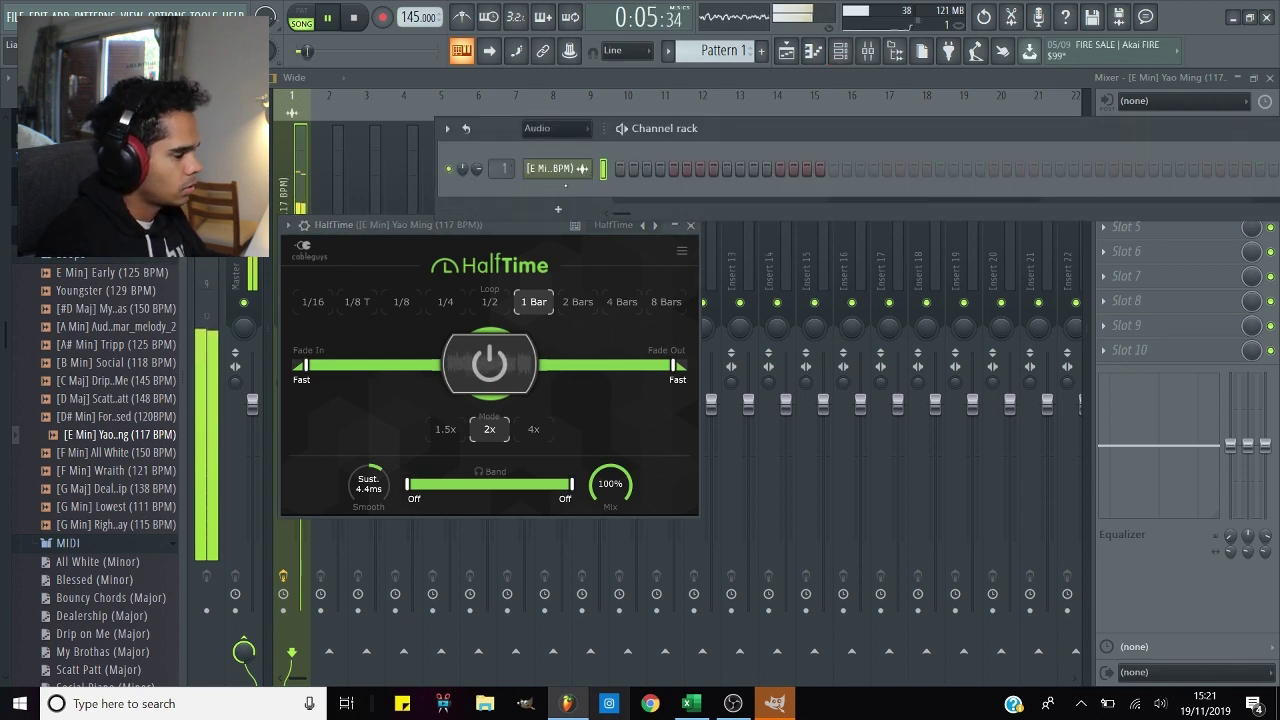
pyautogui.click(581, 168)
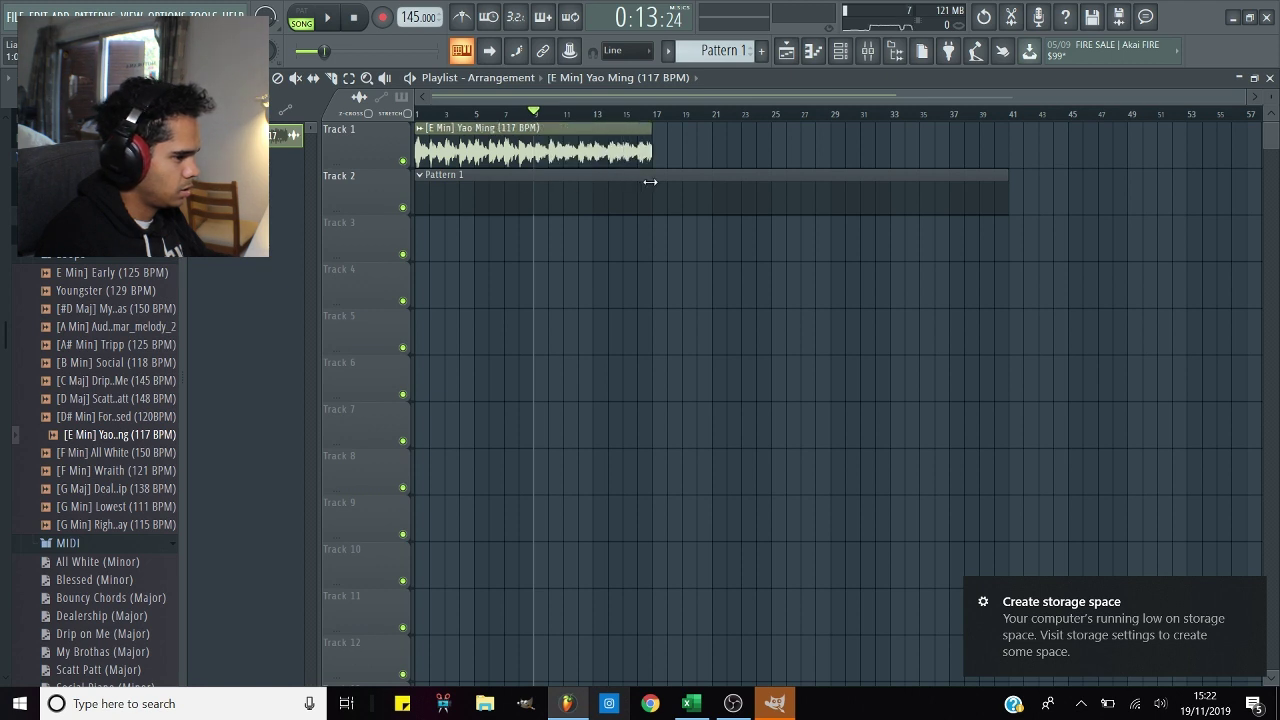
pyautogui.moveTo(1003, 212); pyautogui.dragTo(638, 215)
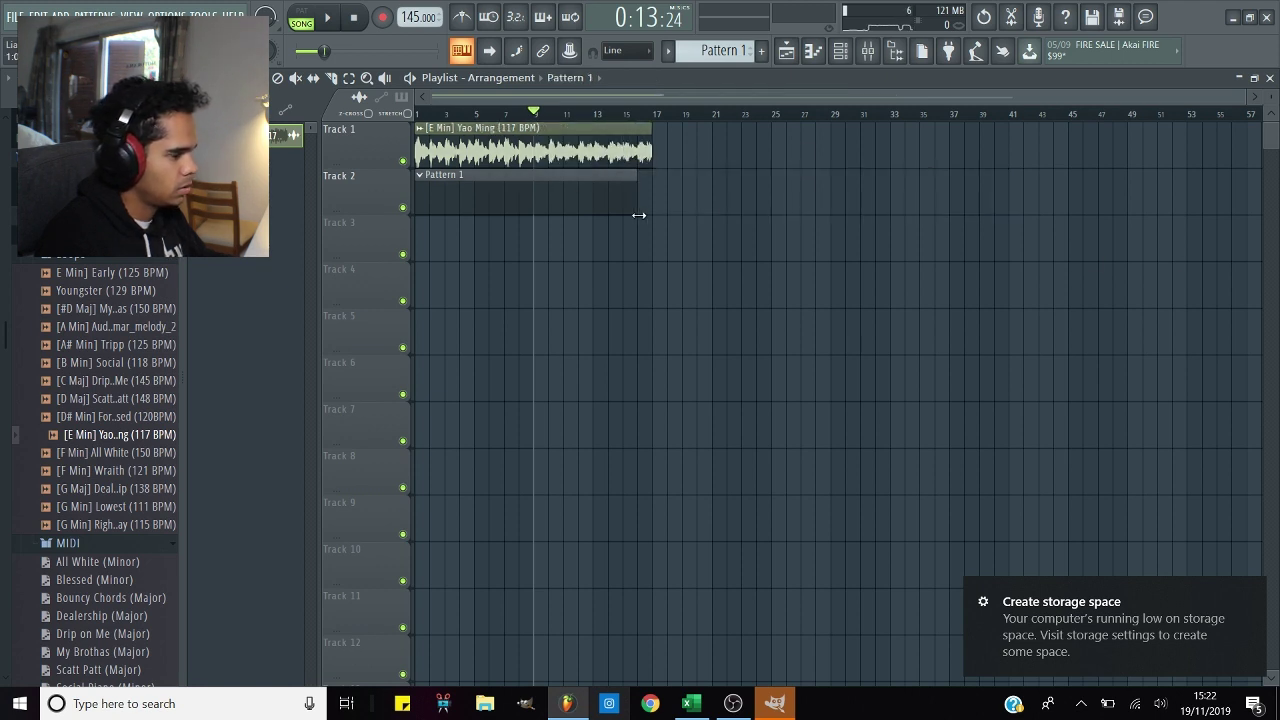
# Fill the LLB - Flex [Hi Hat] channel every 2 steps, then open its piano roll and play the pattern.
pyautogui.click(868, 52)
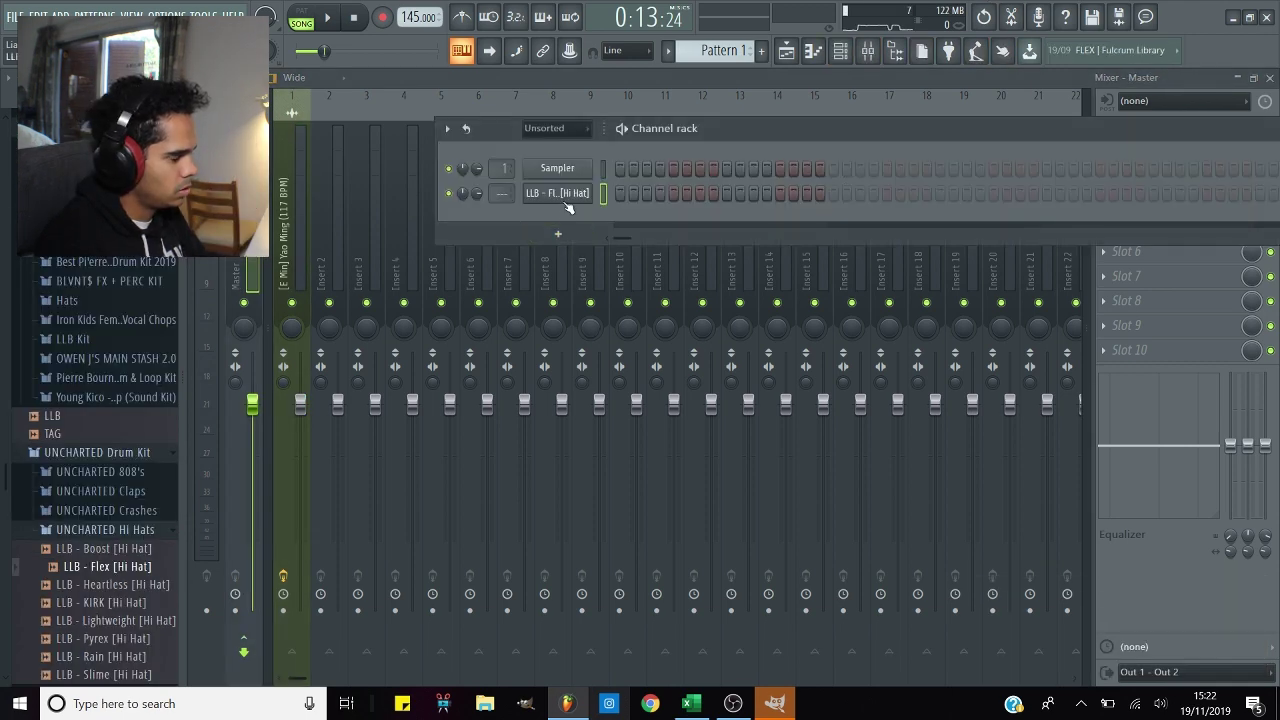
pyautogui.rightClick(564, 200)
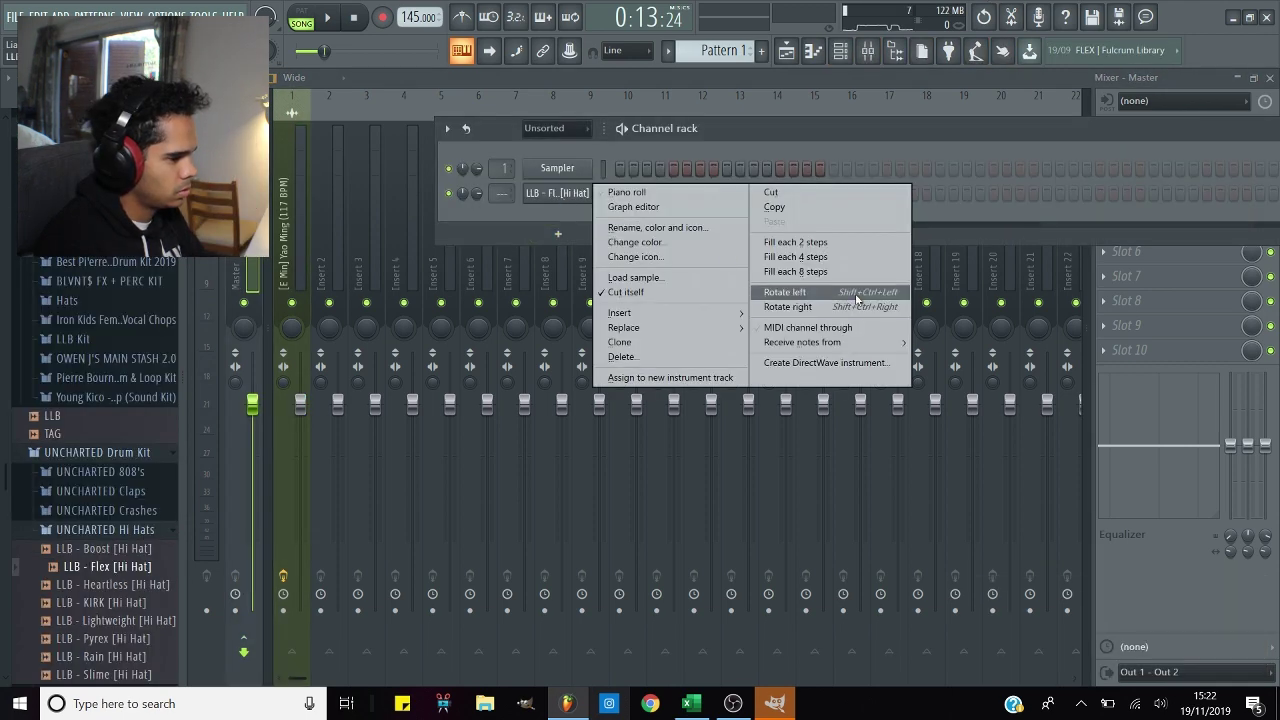
pyautogui.click(858, 240)
pyautogui.rightClick(551, 201)
pyautogui.click(610, 190)
pyautogui.press('space')
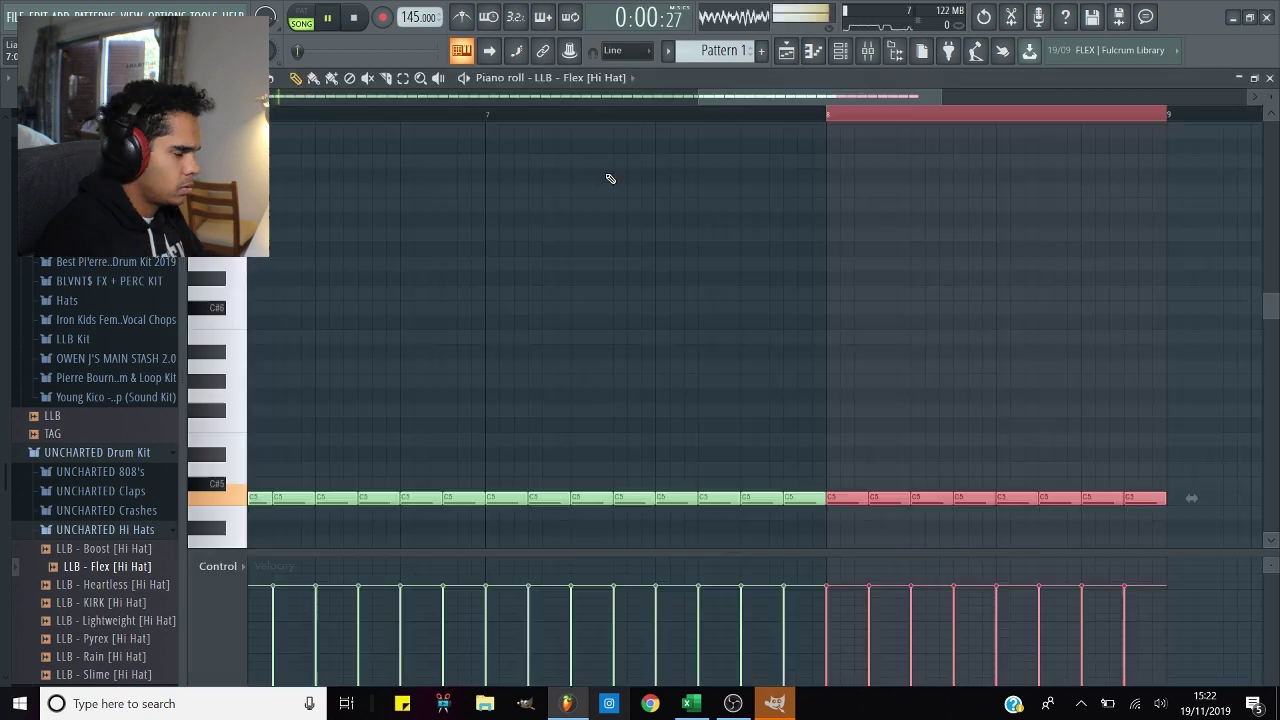
pyautogui.click(381, 118)
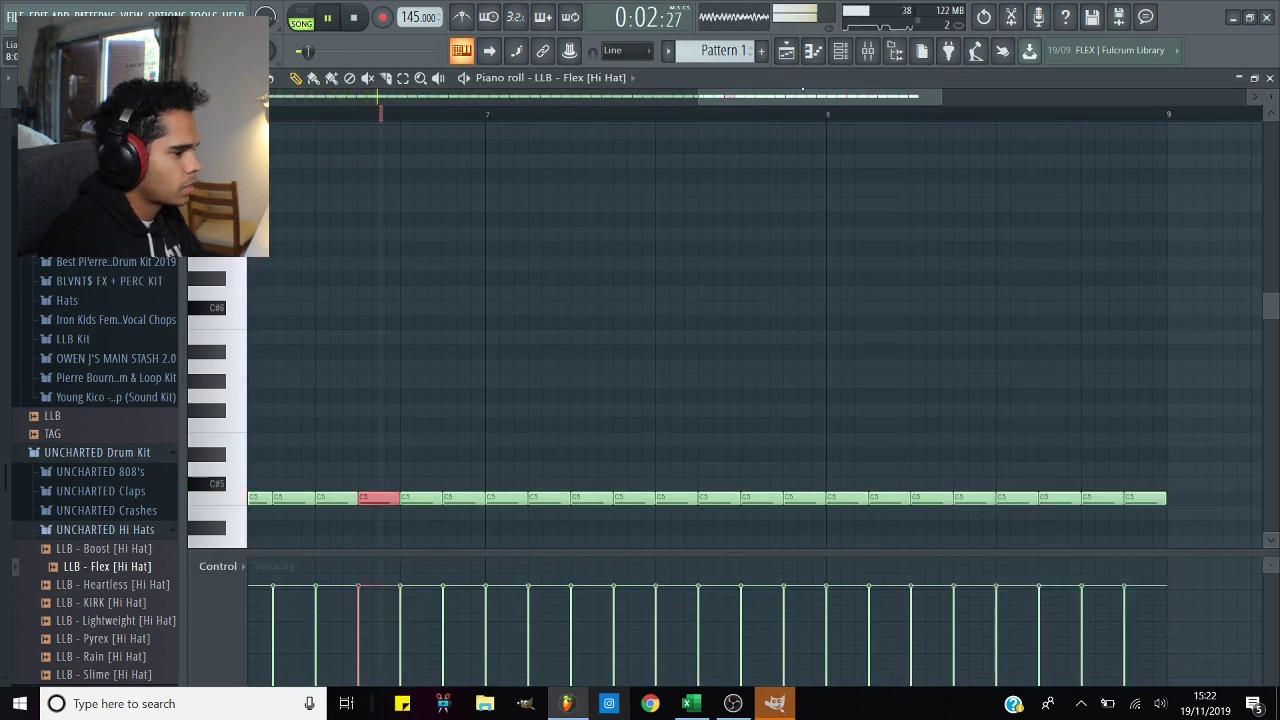
pyautogui.moveTo(697, 97); pyautogui.dragTo(268, 97)
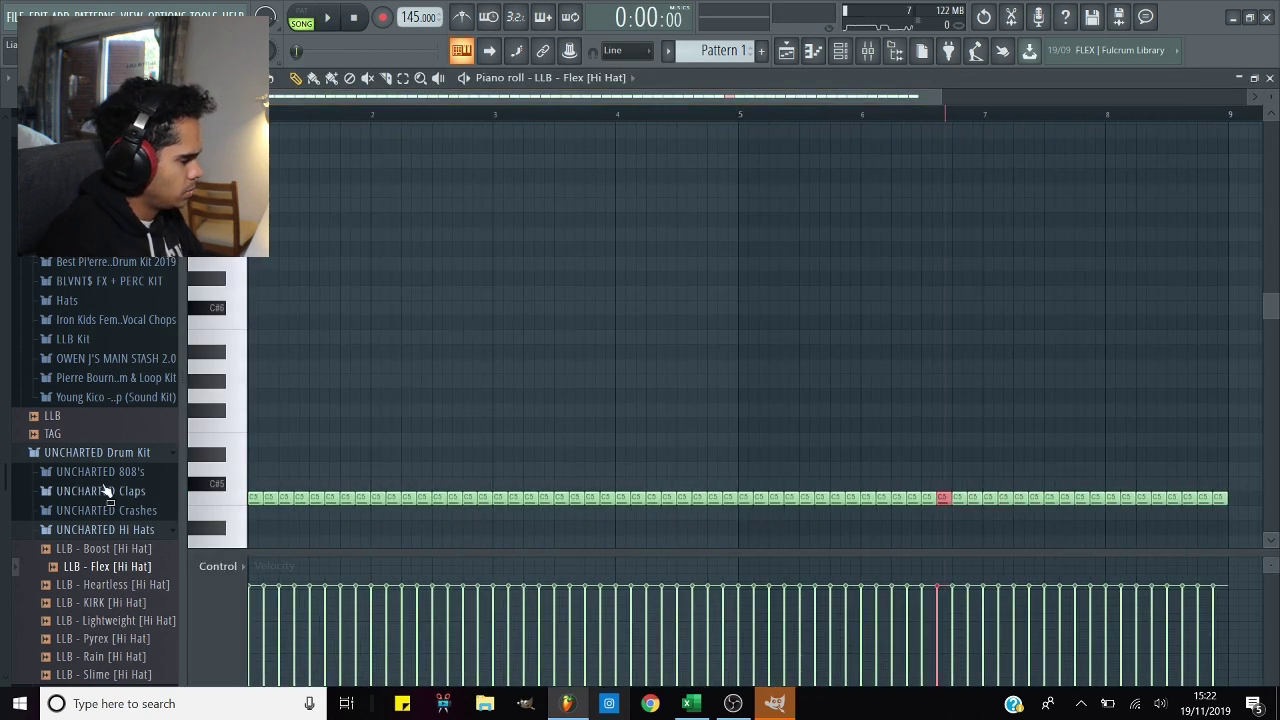
# Audition the Bigfoot, Astronomical and Slapper samples from the UNCHARTED 808's folder against the beat.
pyautogui.click(138, 472)
pyautogui.click(140, 510)
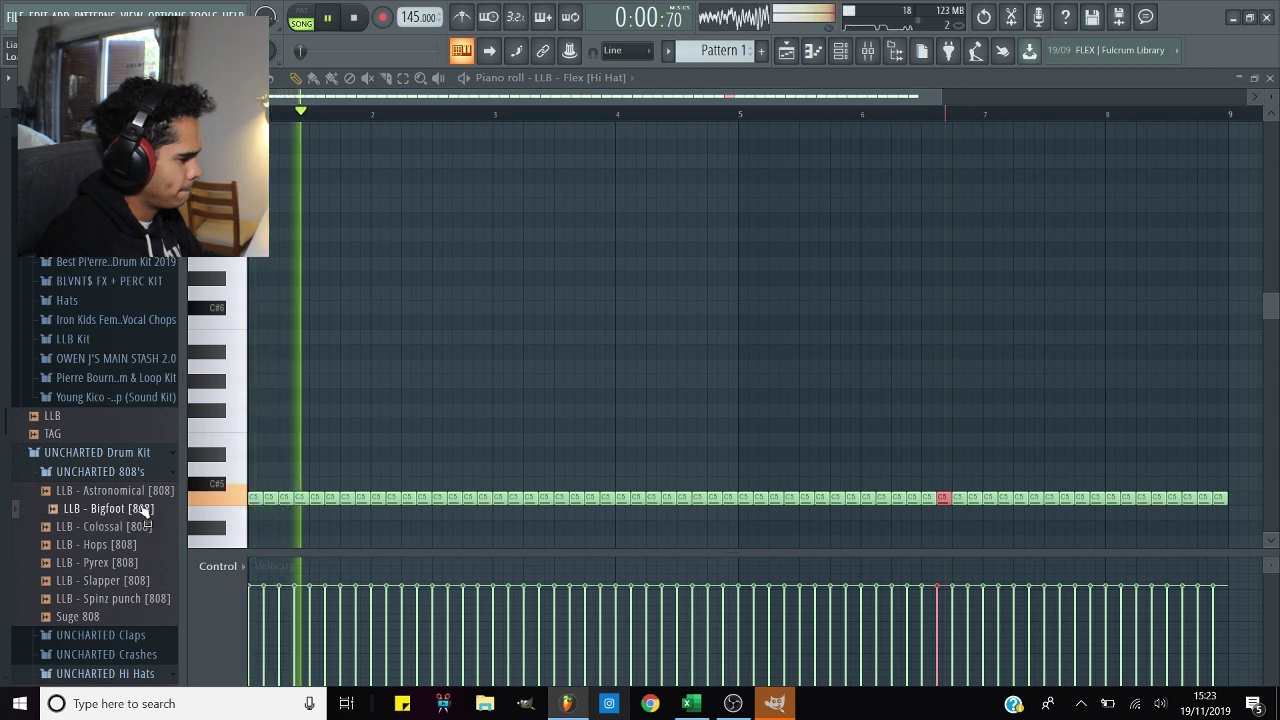
pyautogui.click(152, 491)
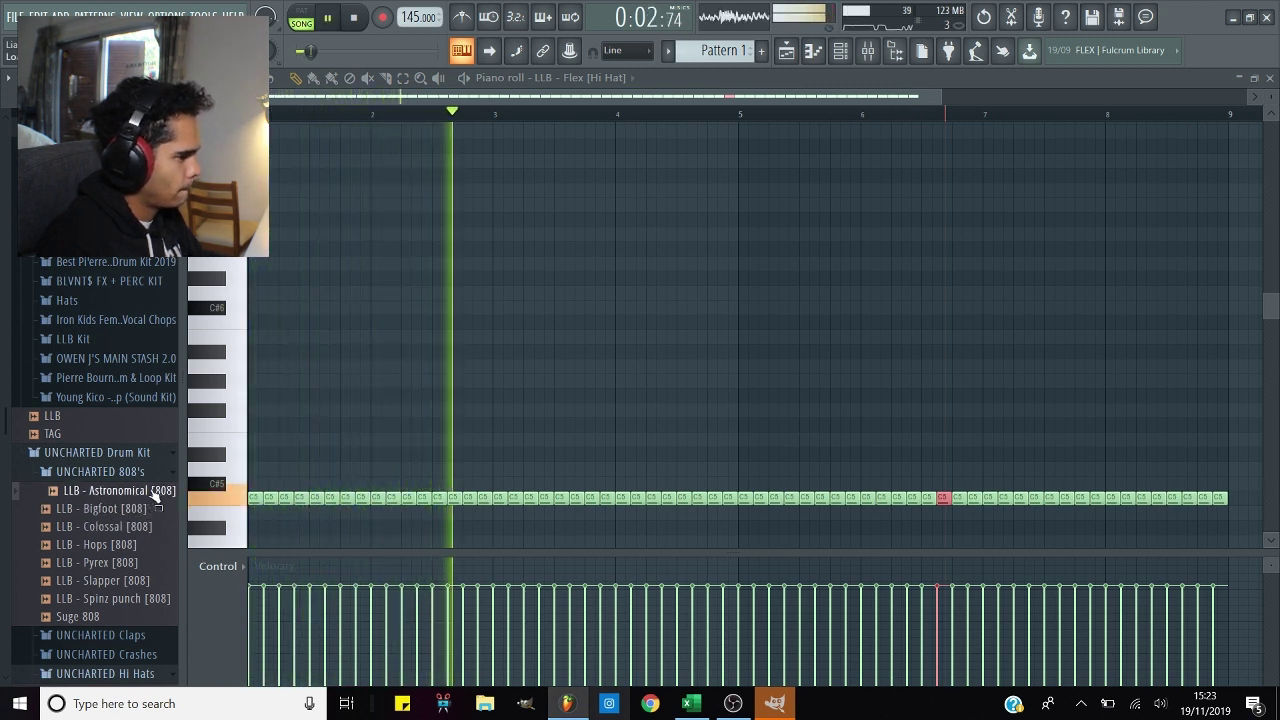
pyautogui.press('space')
pyautogui.click(146, 581)
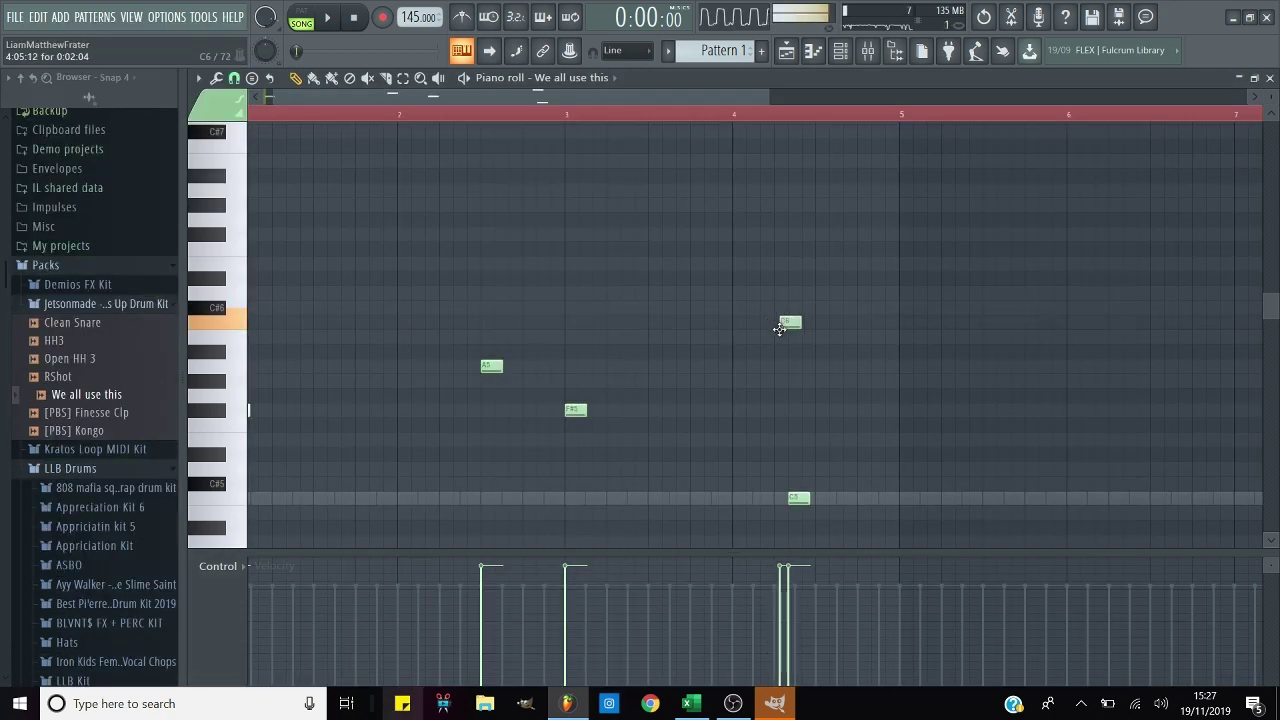
# Play the pattern and check the pair of short low hi-hat notes at the start of bar 3.
pyautogui.press('space')
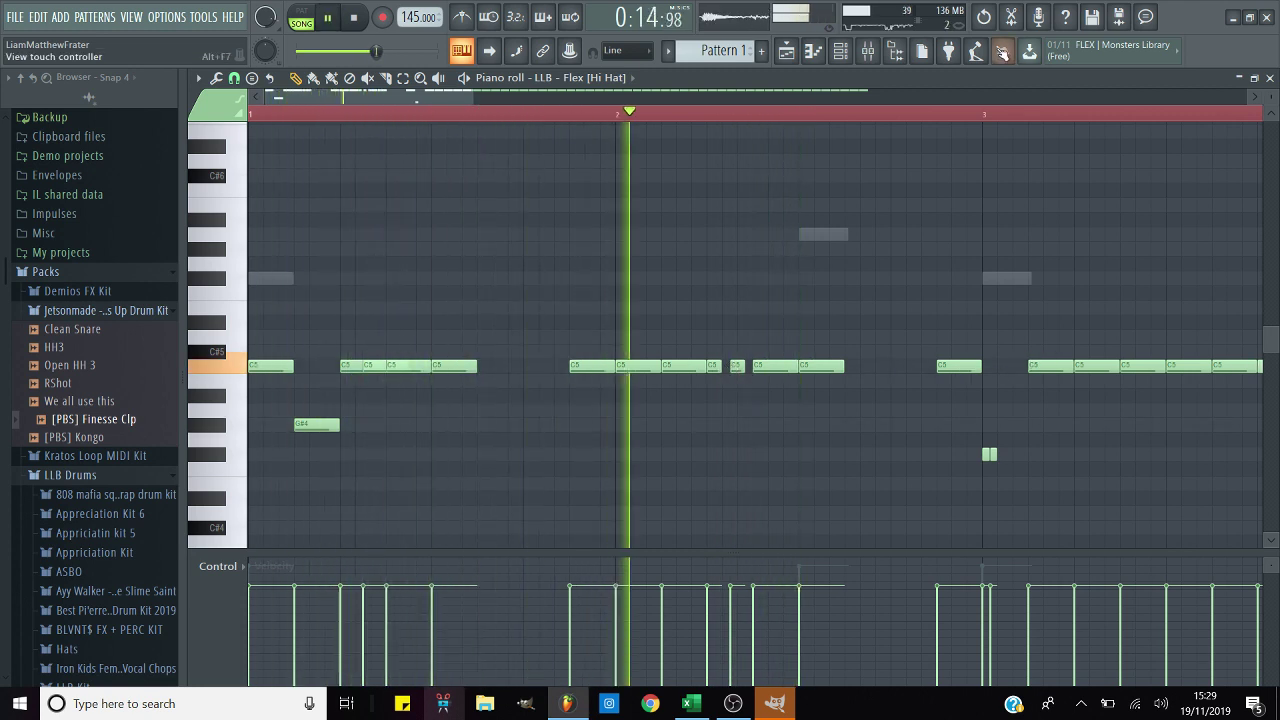
pyautogui.moveTo(964, 427); pyautogui.dragTo(1020, 451)
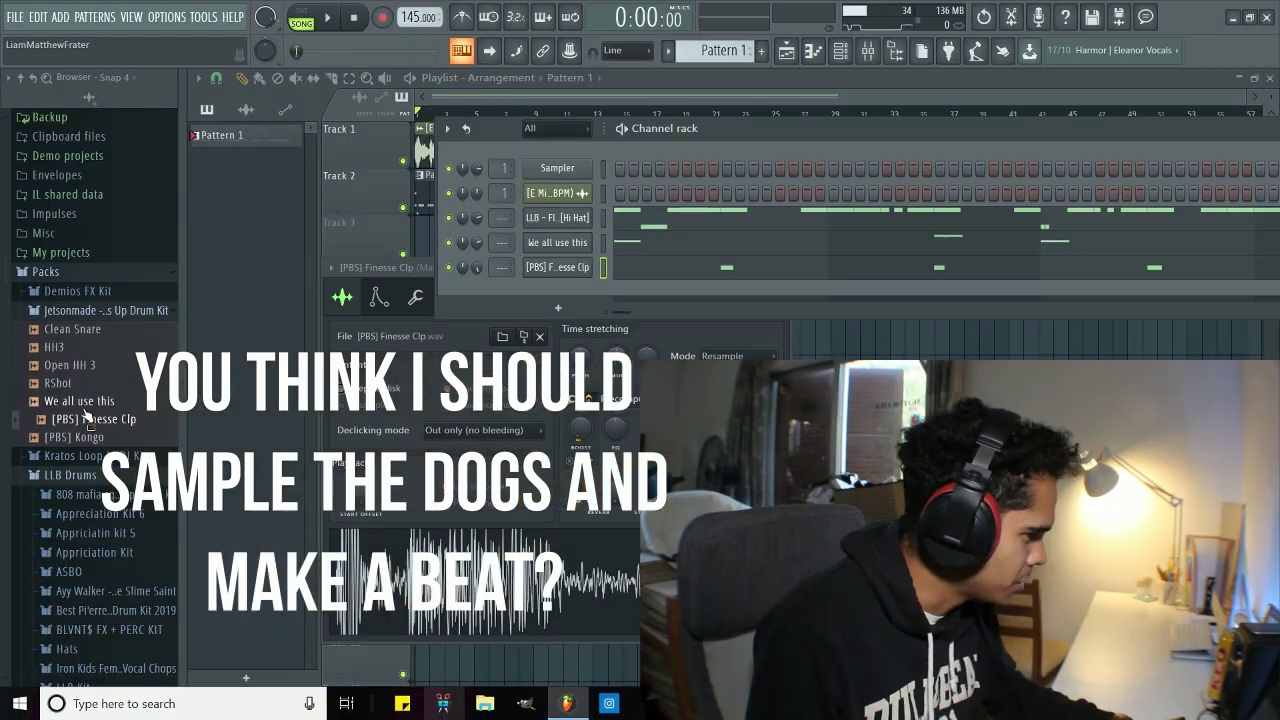
# Replace the sample in the We all use this channel with LLB - Pyrex [808] from the UNCHARTED Drum Kit.
pyautogui.click(80, 345)
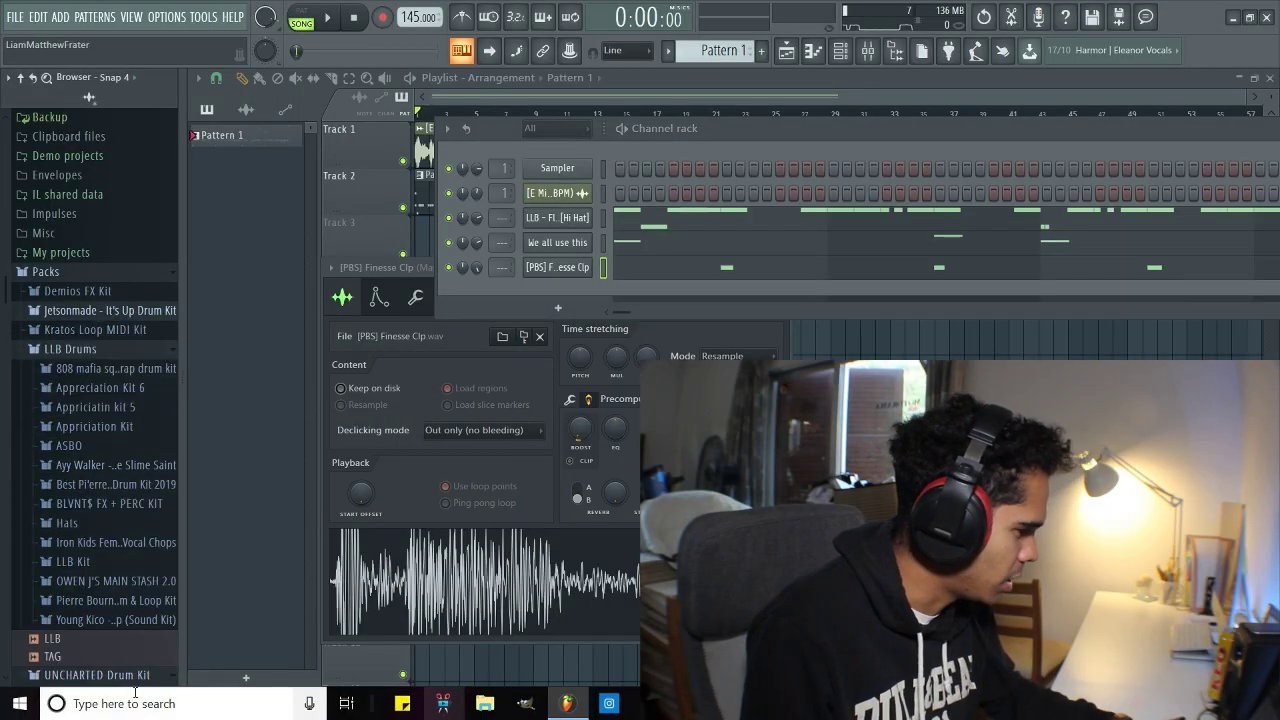
pyautogui.click(97, 675)
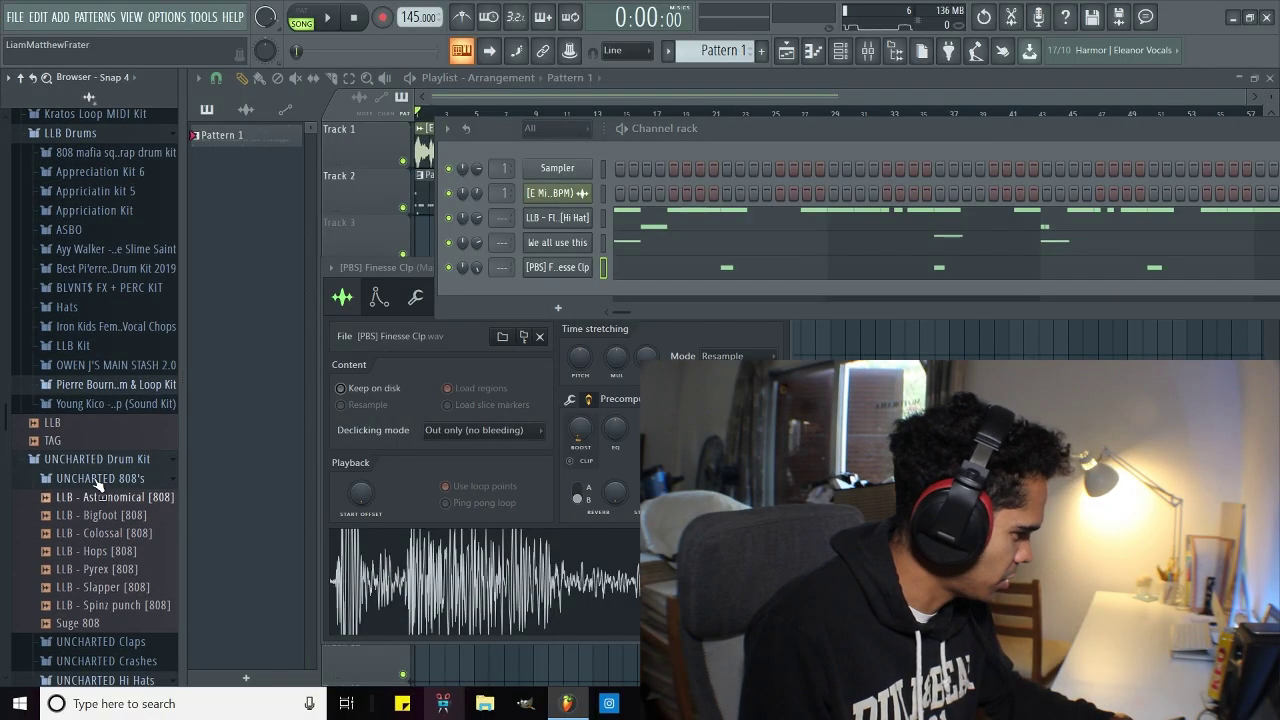
pyautogui.click(121, 569)
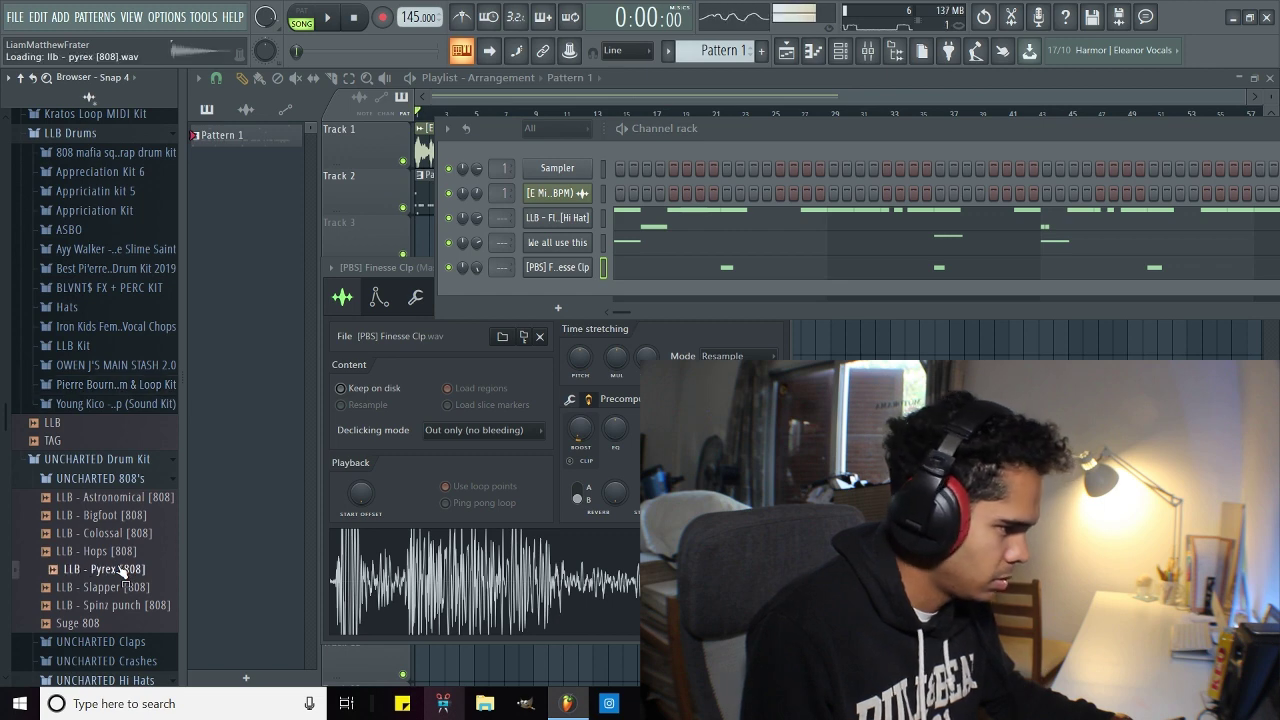
pyautogui.moveTo(121, 569); pyautogui.dragTo(733, 266)
pyautogui.moveTo(606, 283); pyautogui.dragTo(580, 242)
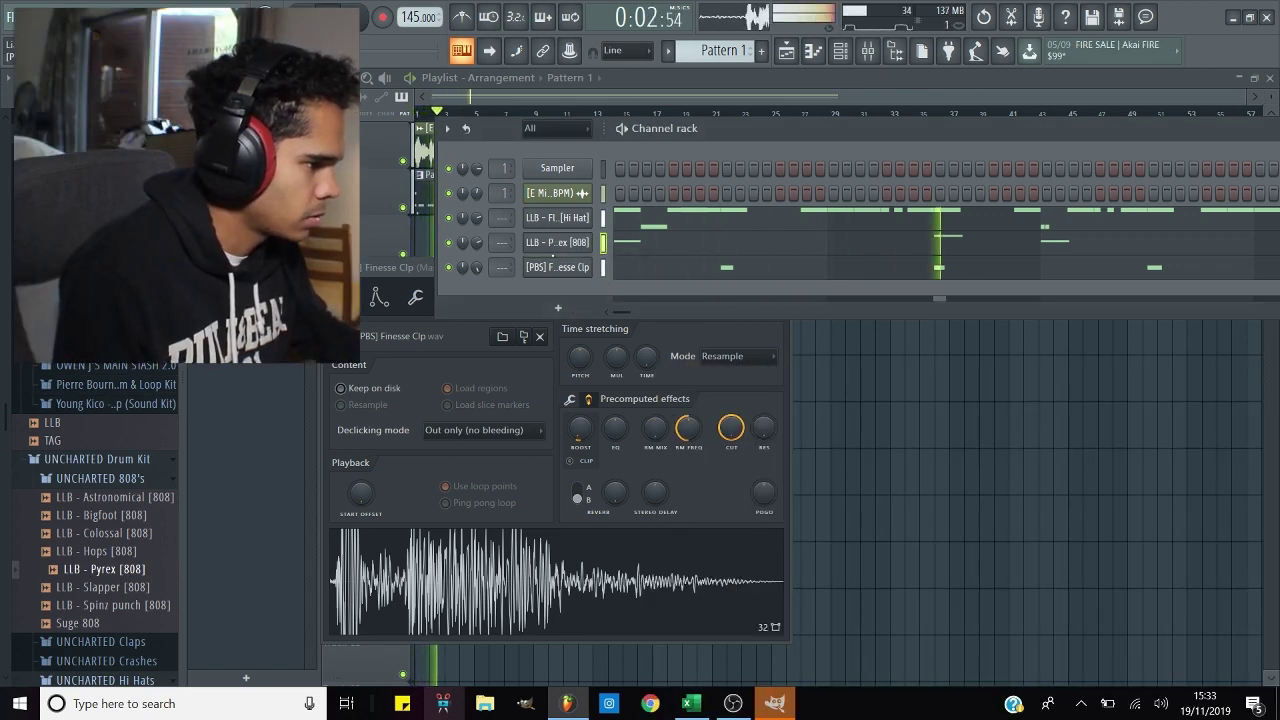
# Raise the Boost in the precomputed effects of the LLB - Pyrex [808] channel.
pyautogui.click(555, 242)
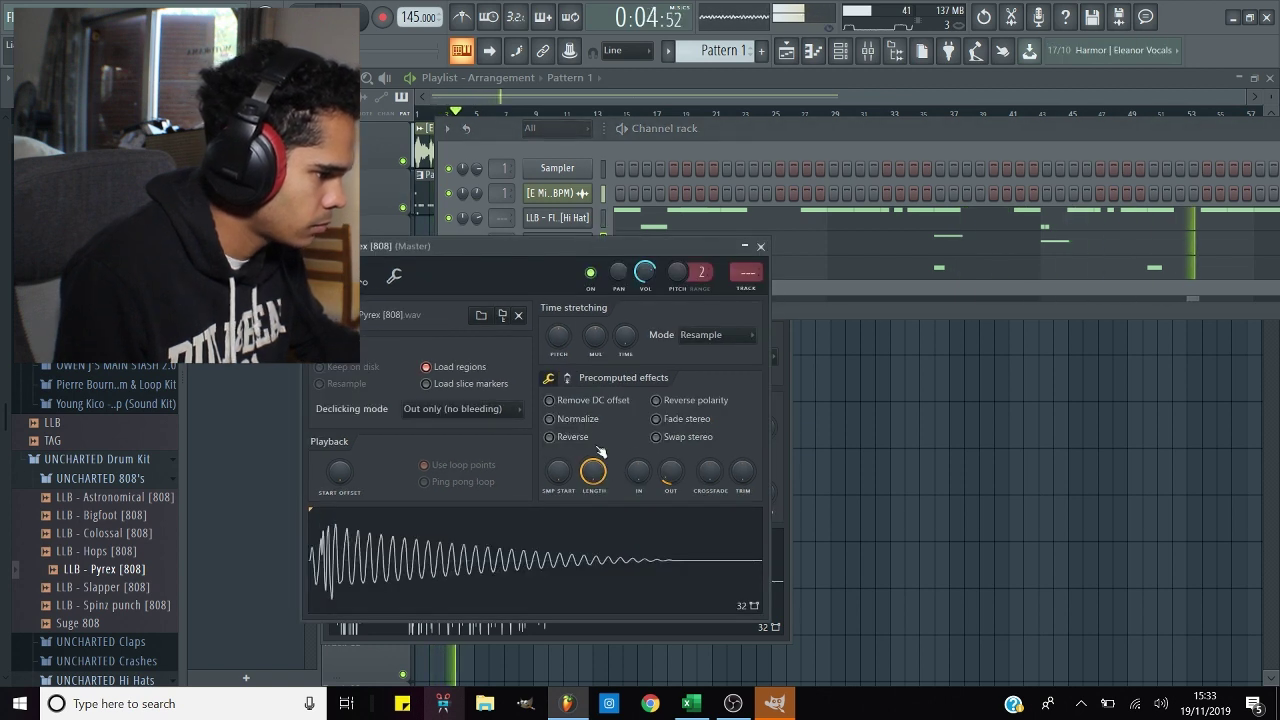
pyautogui.click(567, 377)
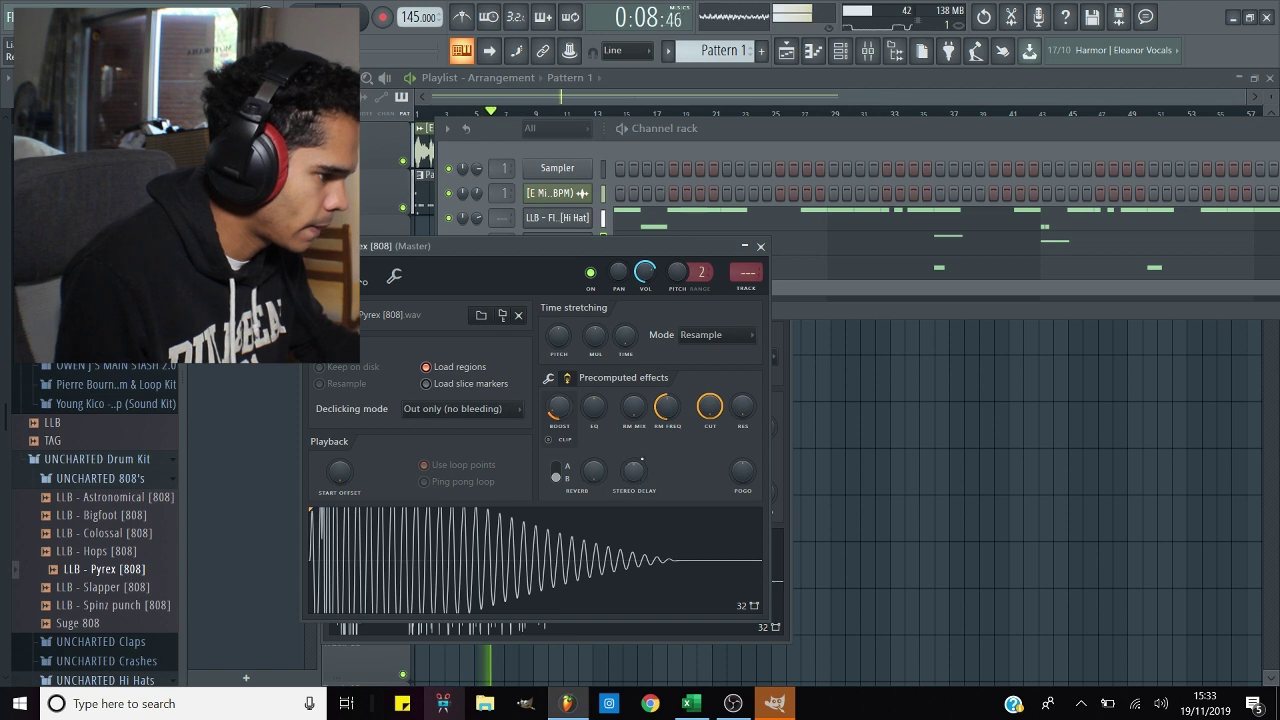
pyautogui.click(567, 377)
pyautogui.click(702, 497)
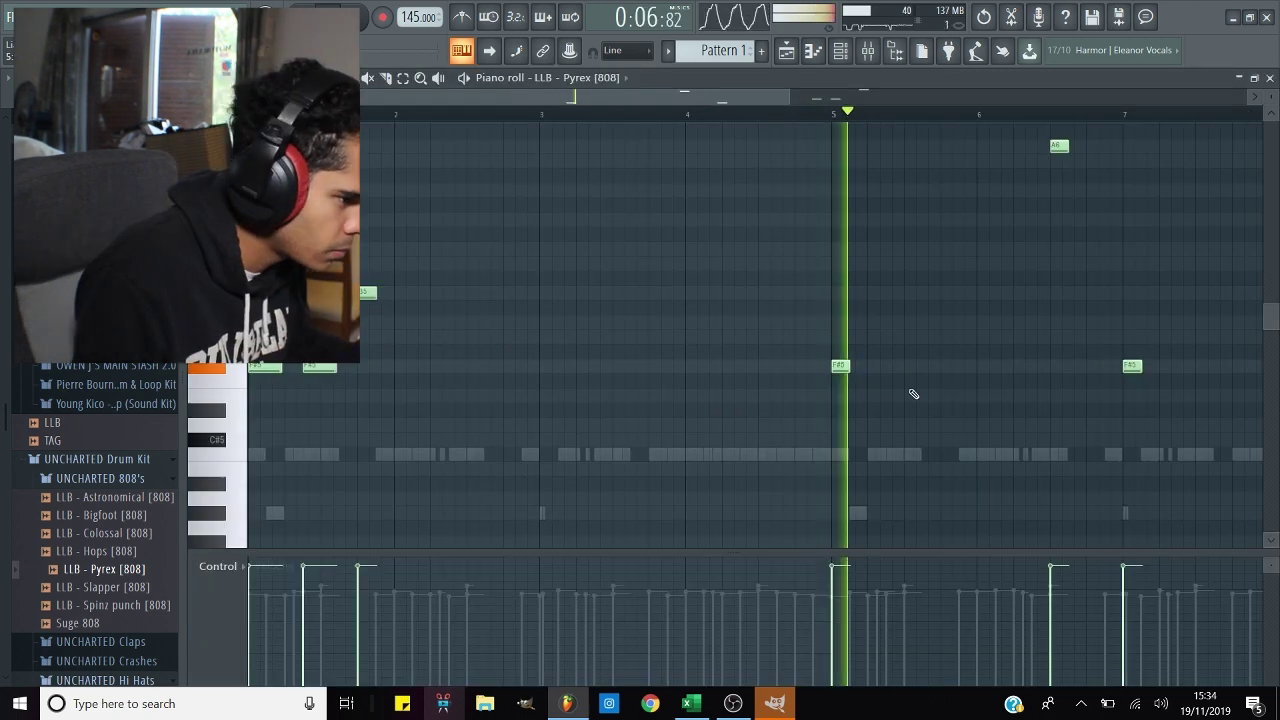
# Add a second F#5 note and a B5 note to bar 5 of the Pyrex 808 line, and delete the A6 note in bar 6.
pyautogui.press('space')
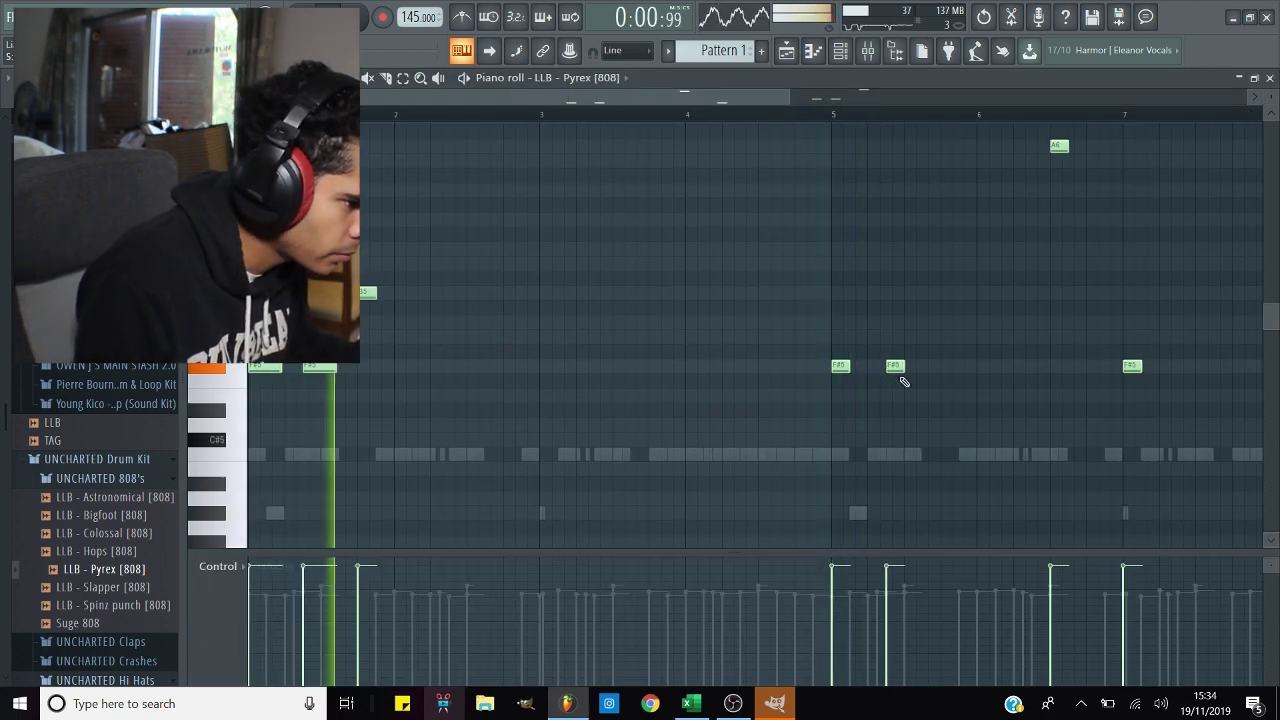
pyautogui.keyDown('ctrl'); pyautogui.scroll(3, 903, 380); pyautogui.keyUp('ctrl')
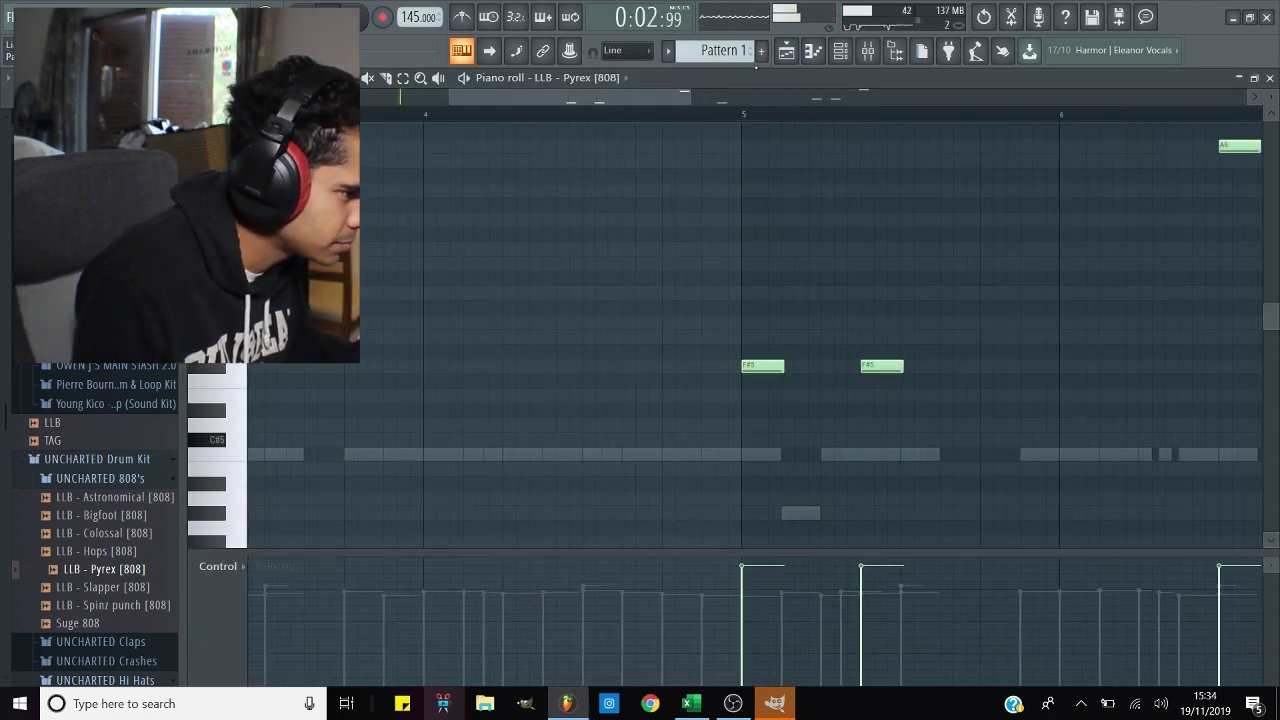
pyautogui.moveTo(699, 97); pyautogui.dragTo(983, 97)
pyautogui.scroll(3, 680, 165)
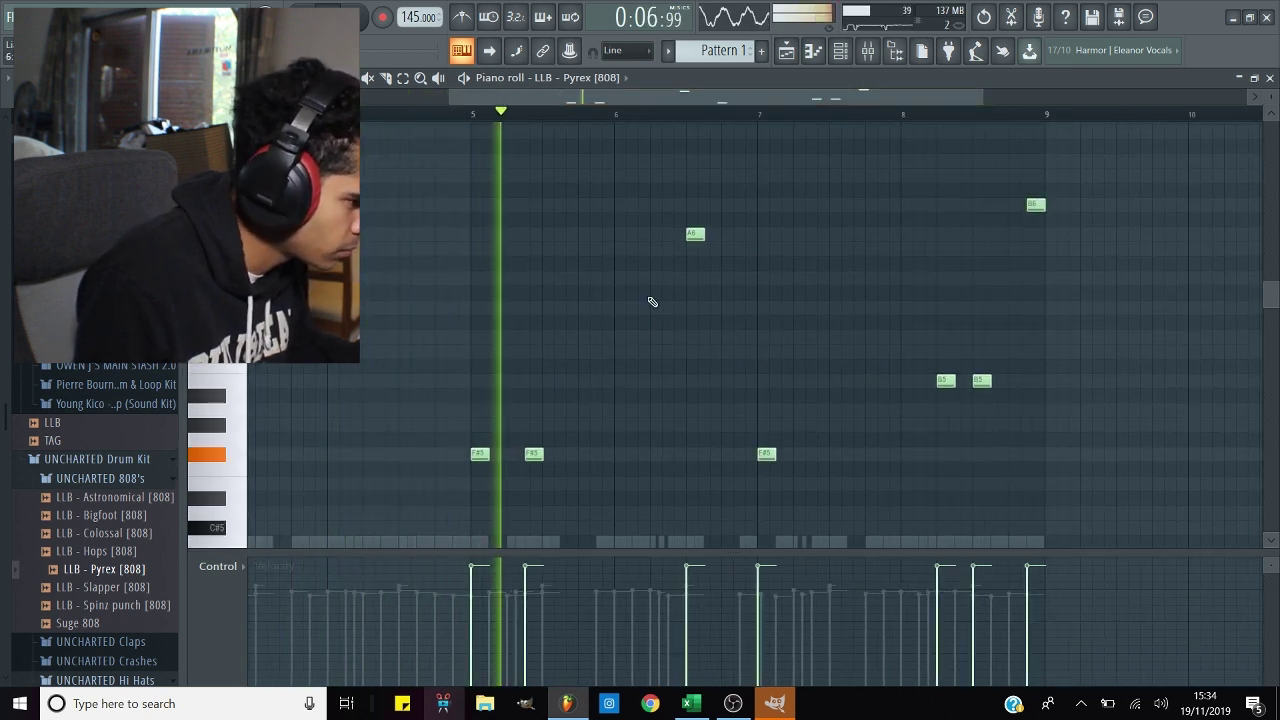
pyautogui.click(597, 381)
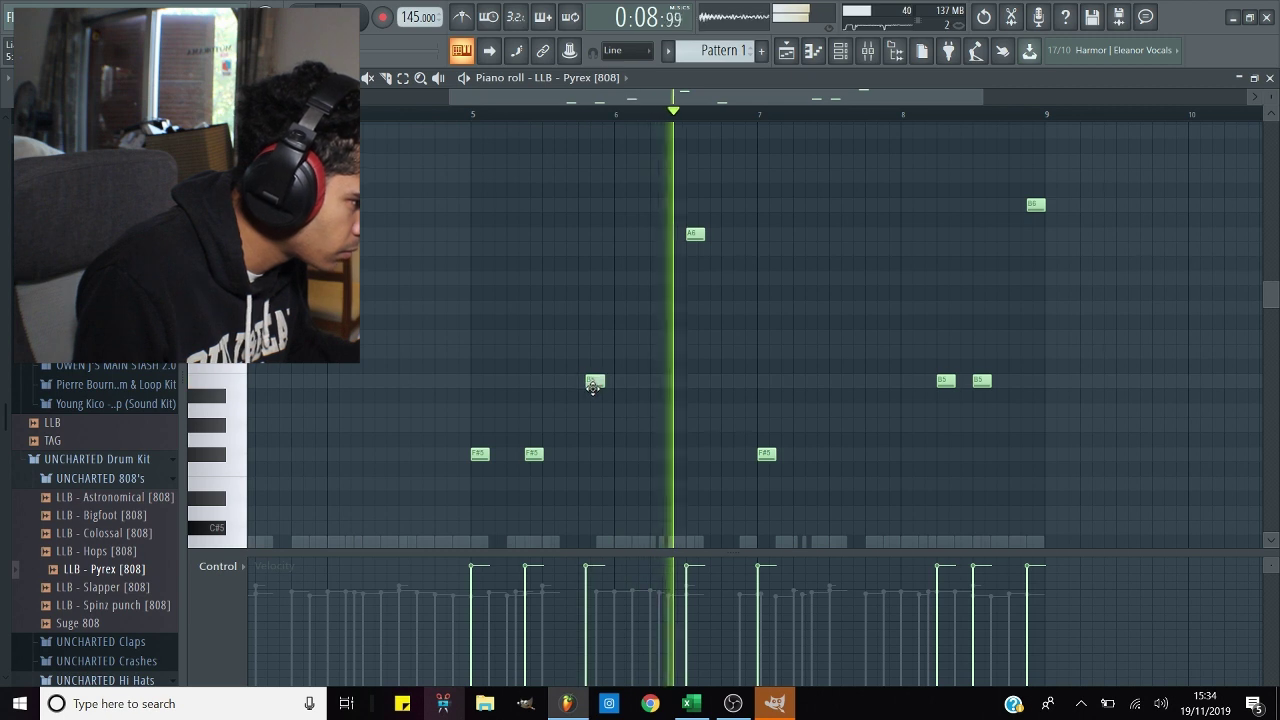
pyautogui.moveTo(595, 392); pyautogui.dragTo(586, 392)
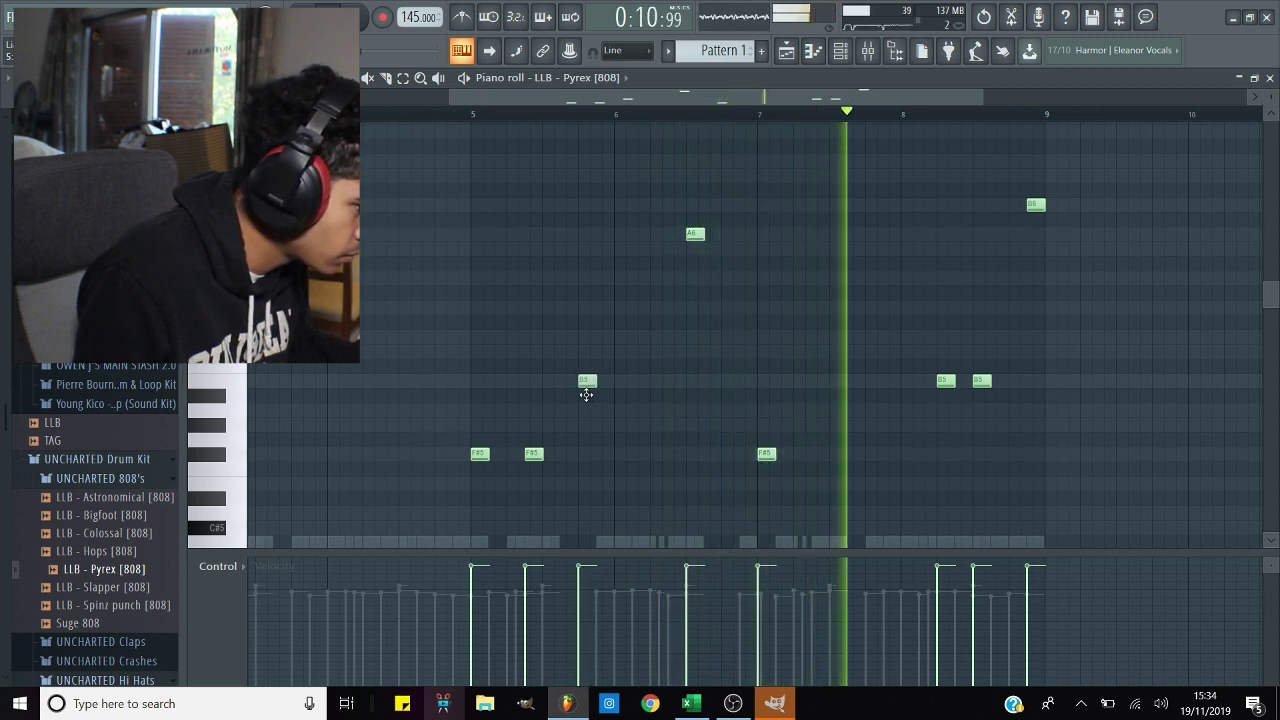
pyautogui.rightClick(695, 233)
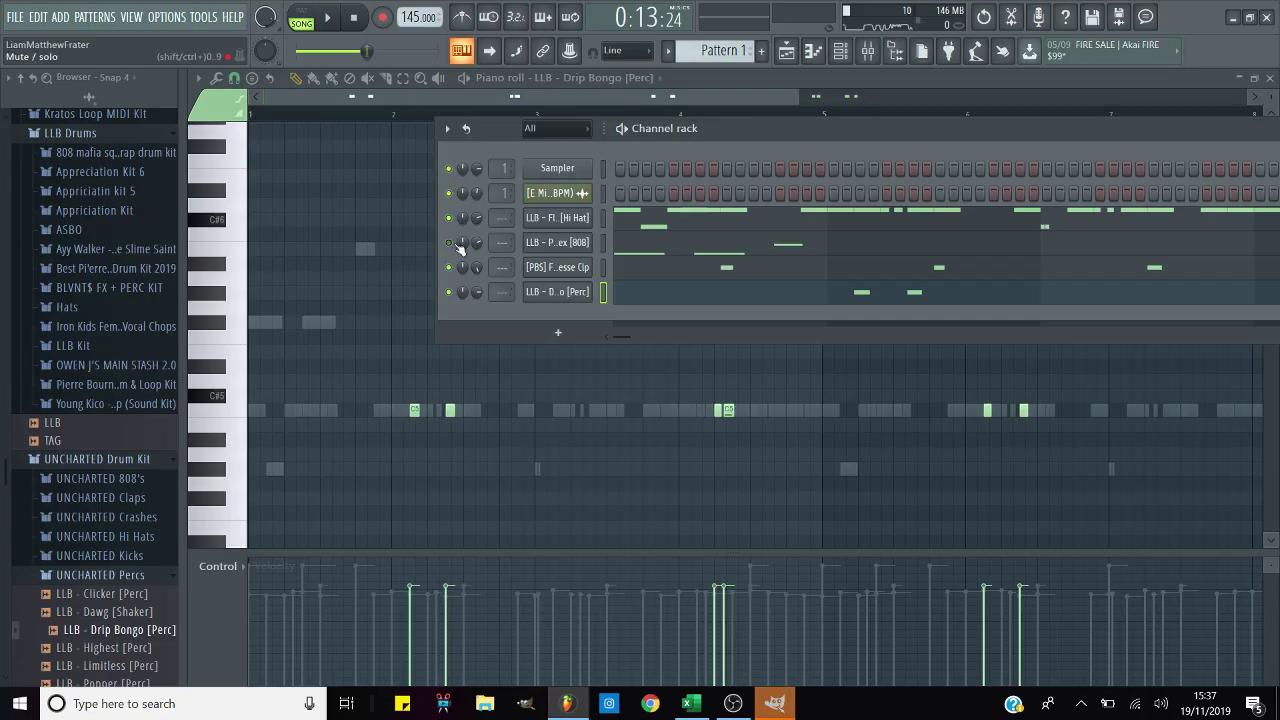
# Play back the Drip Bongo percussion and record a LLB - Dawg [Shaker] part over the pattern.
pyautogui.press('space')
pyautogui.press('F6')
pyautogui.scroll(3, 809, 125)
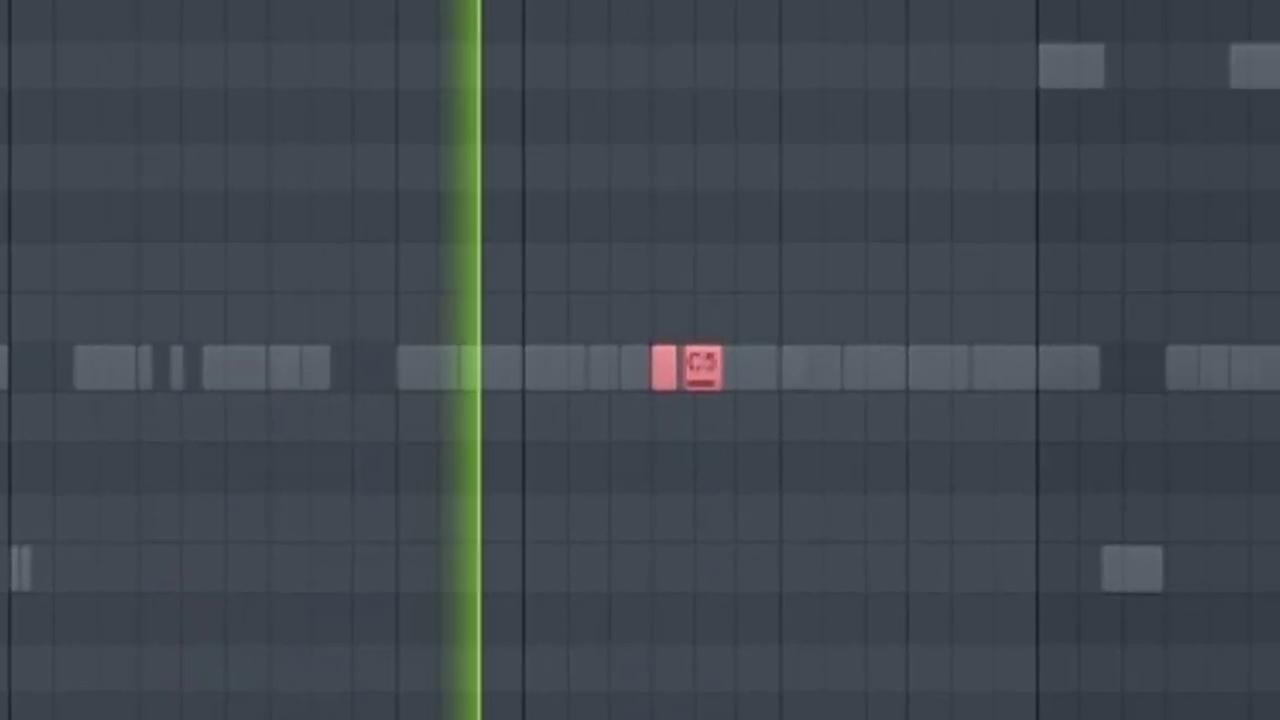
pyautogui.click(353, 22)
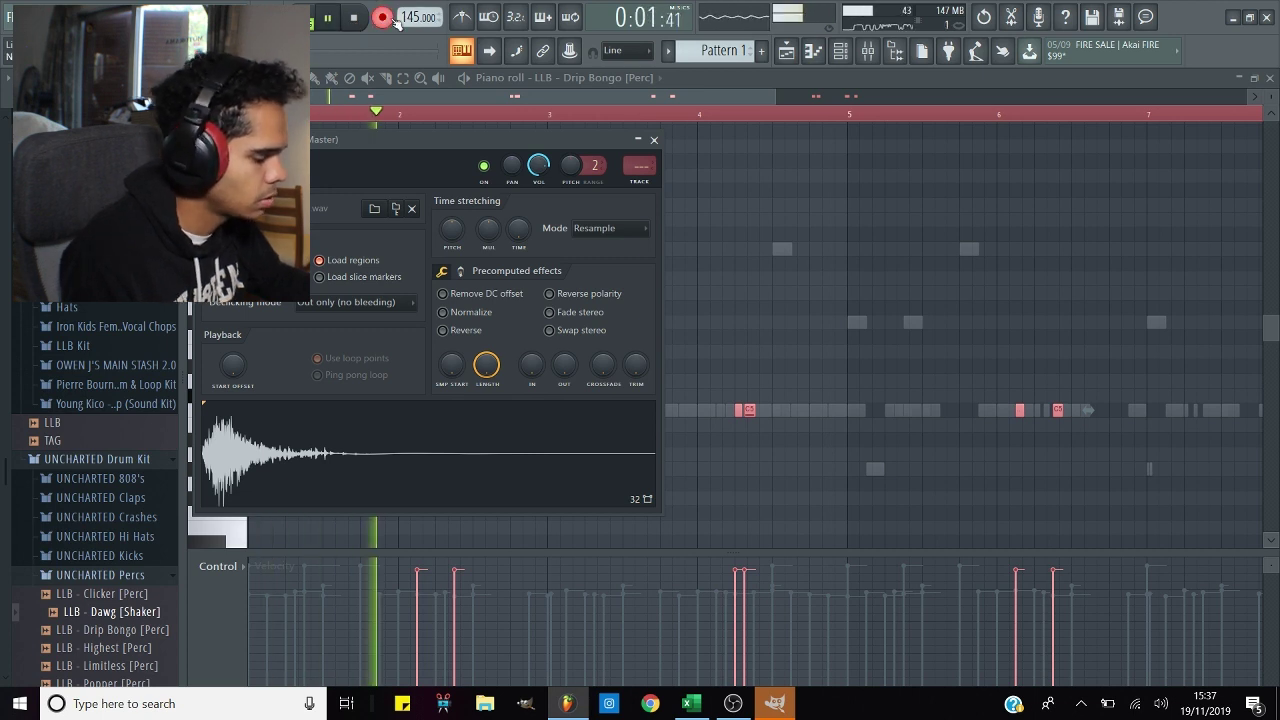
pyautogui.press('space')
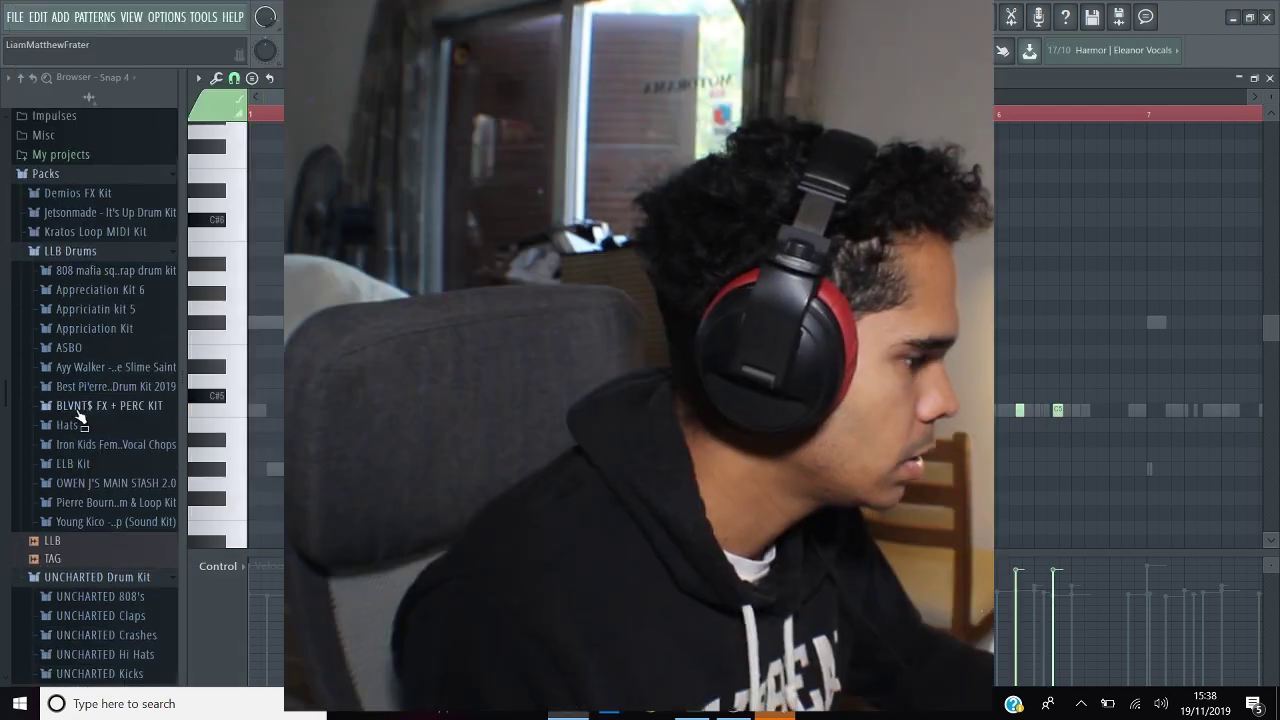
# Select all AW - Best Man (Open Hat) notes and lower their velocity.
pyautogui.scroll(-5, 90, 400)
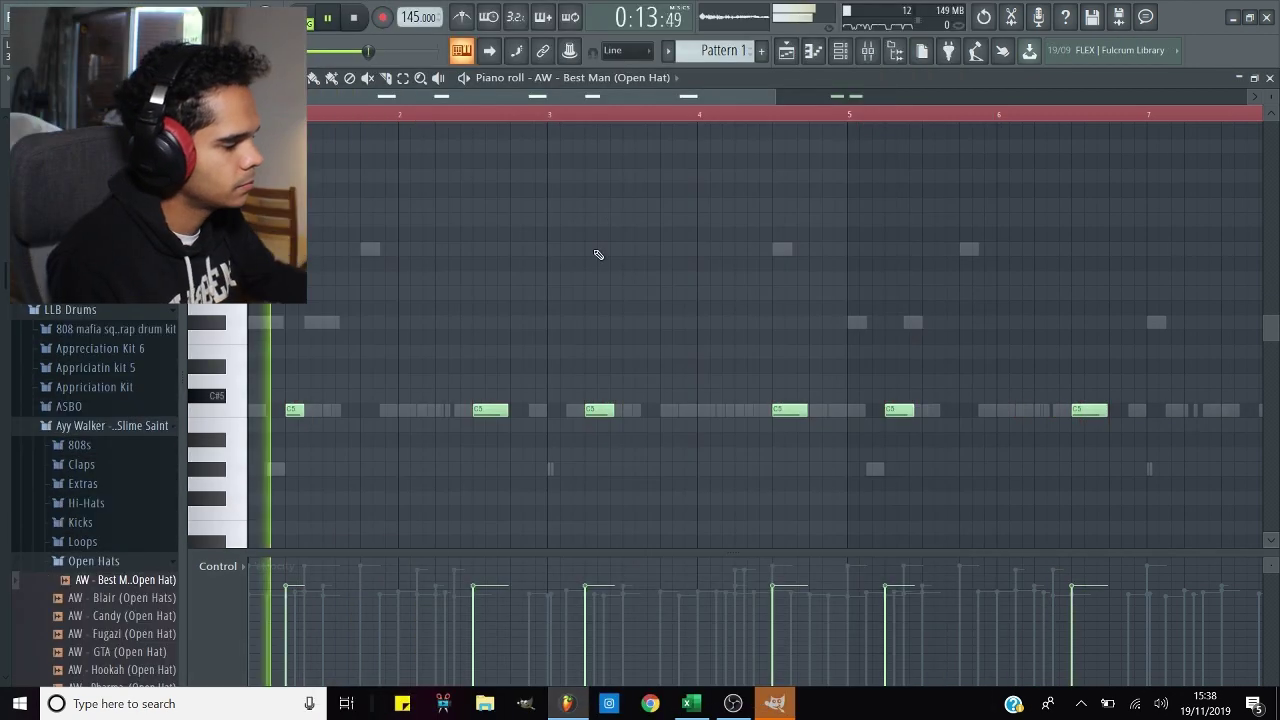
pyautogui.hotkey('ctrl', 'a')
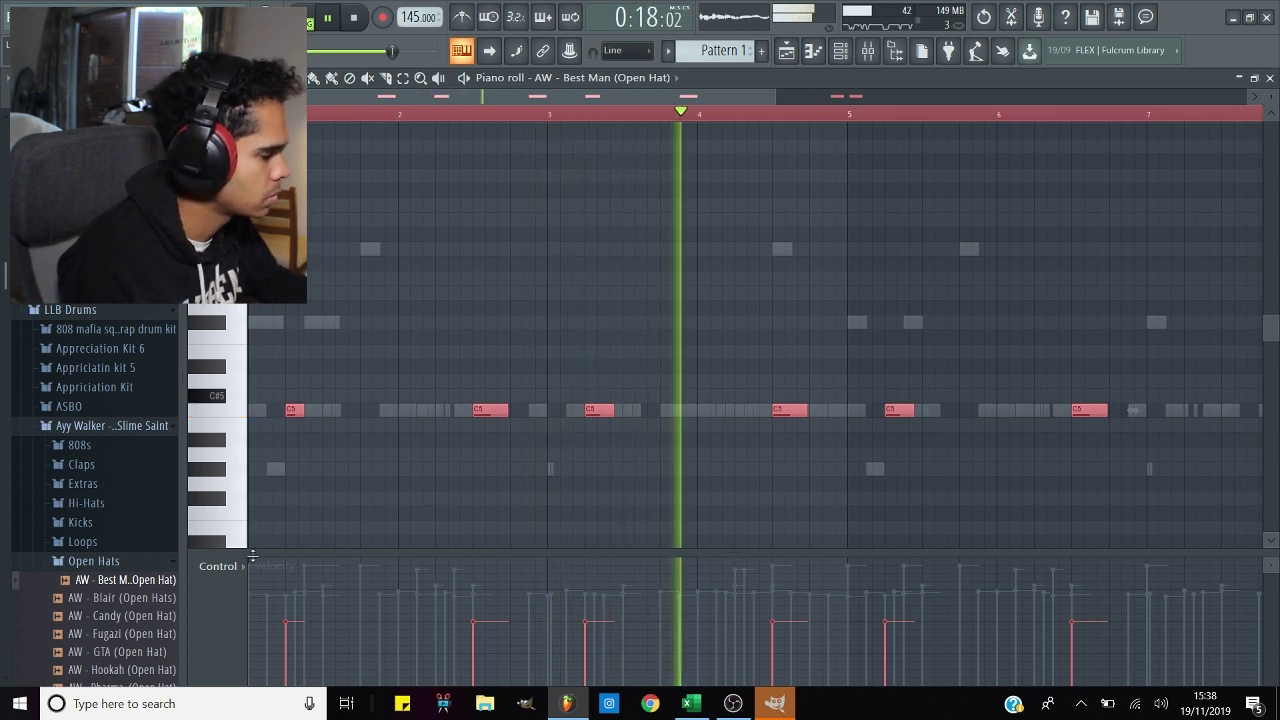
pyautogui.scroll(-3, 438, 508)
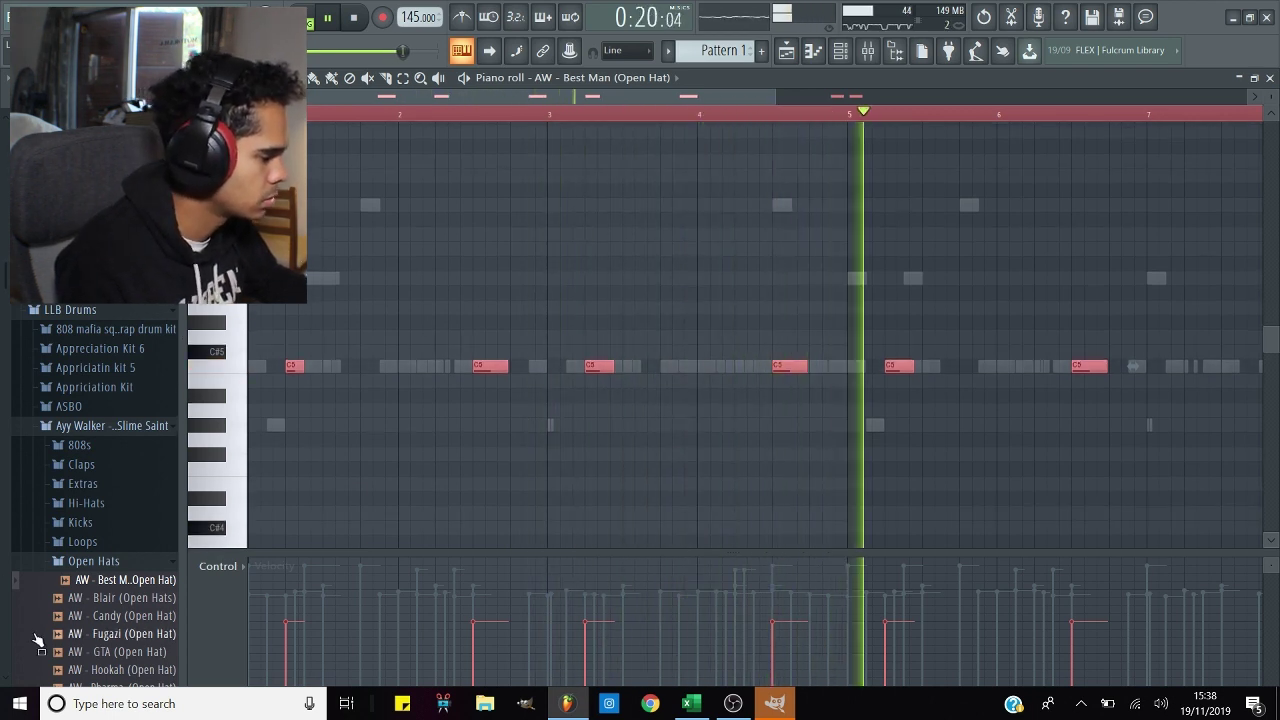
# Audition AW - GTA (Open Hat) and add it as a new channel.
pyautogui.click(109, 652)
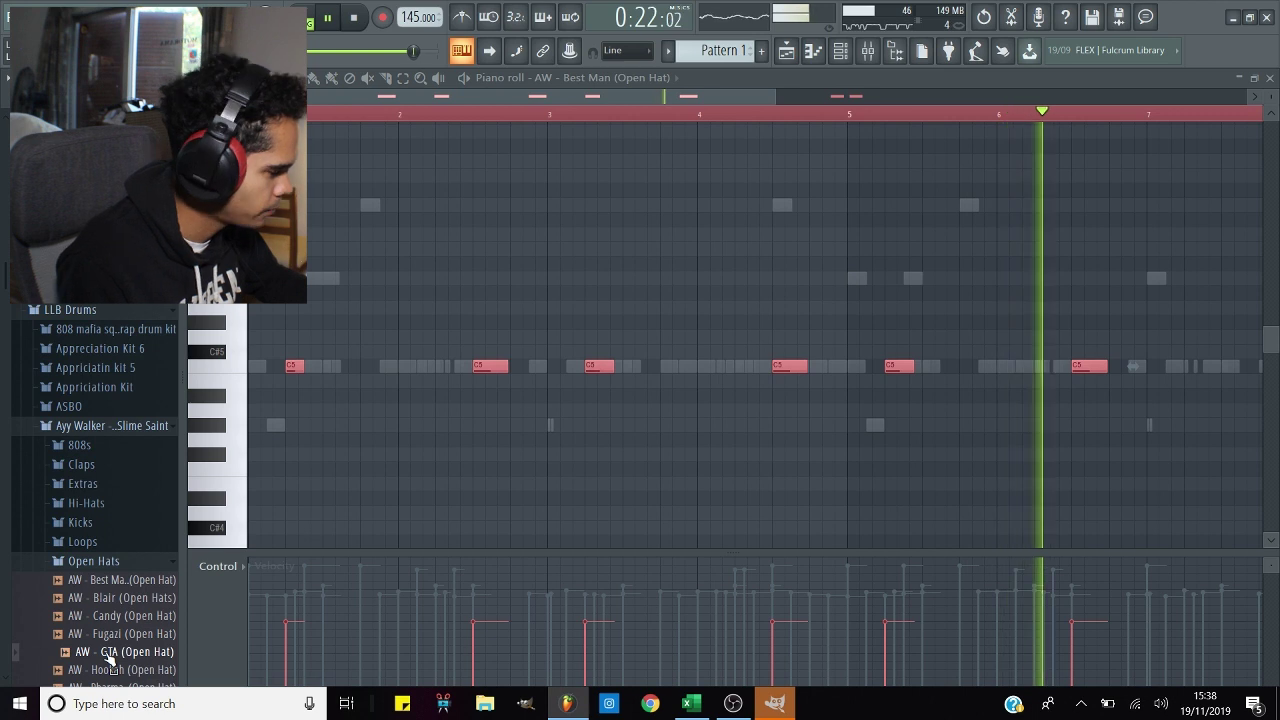
pyautogui.rightClick(109, 652)
pyautogui.click(188, 524)
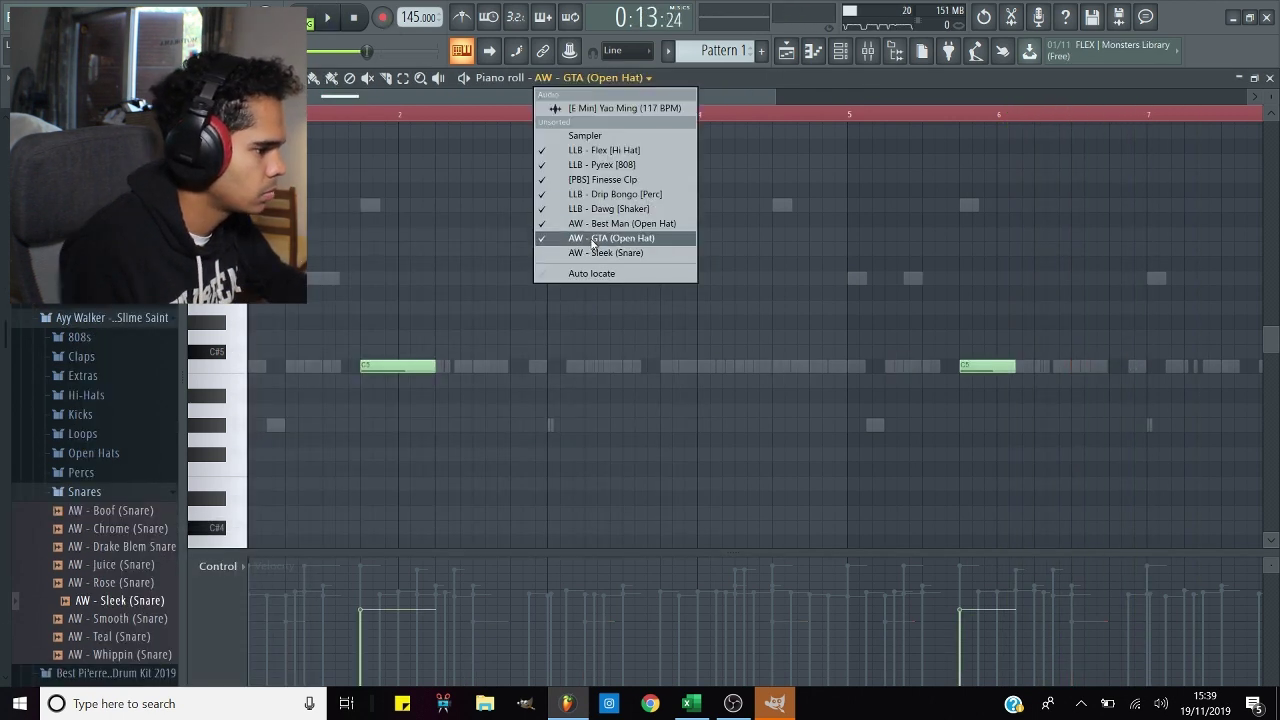
# Place AW - Sleek (Snare) notes in bars 1 and 5 and lower them two semitones to A#4.
pyautogui.click(605, 252)
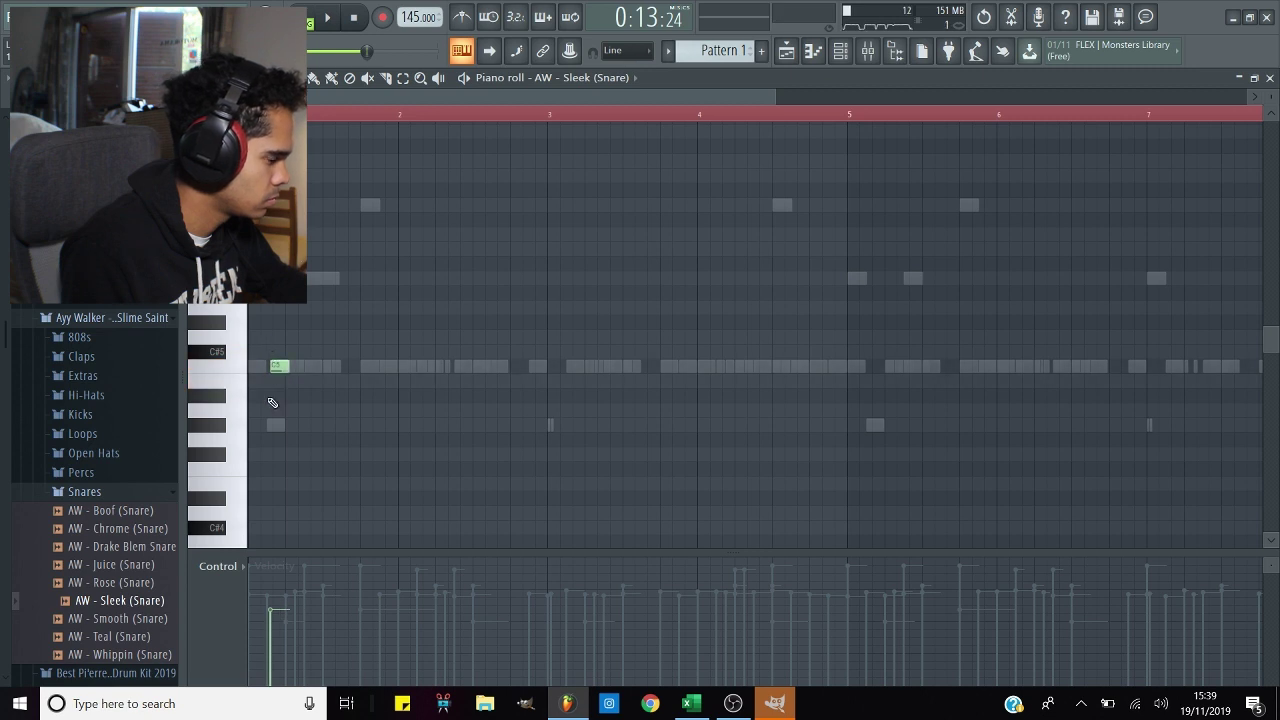
pyautogui.scroll(3, 275, 385)
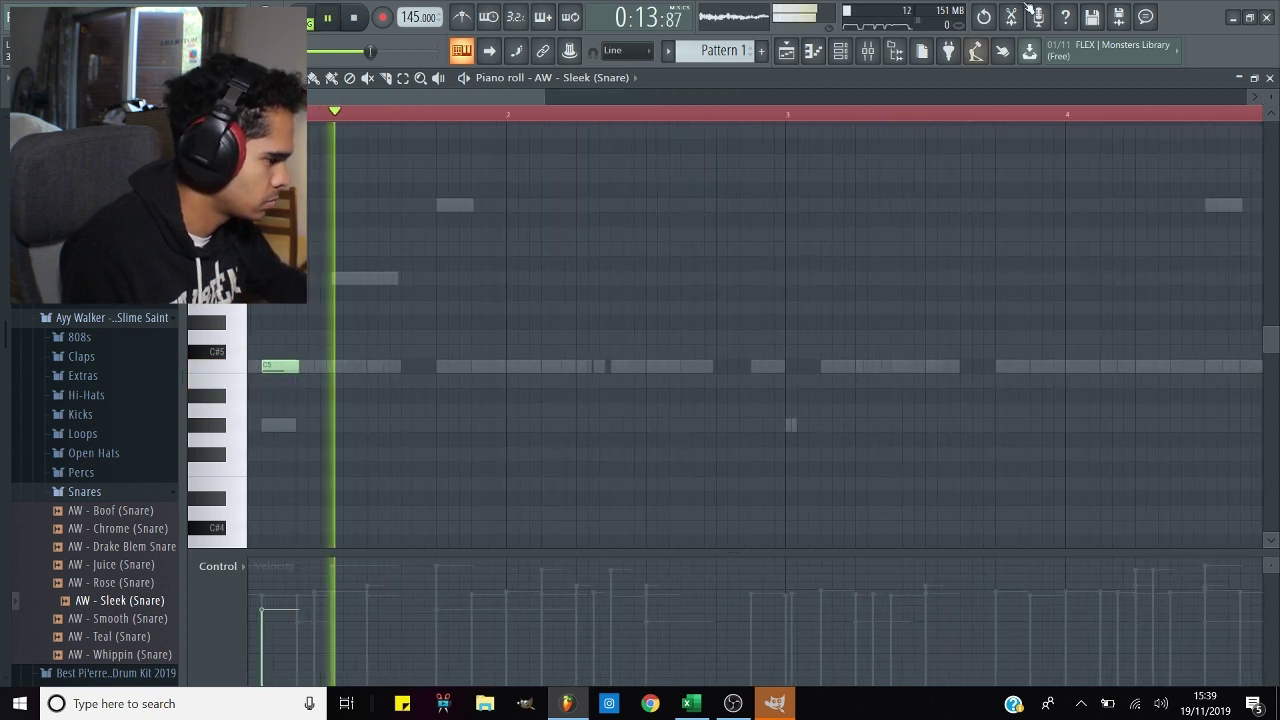
pyautogui.press('Down')
pyautogui.press('Down')
pyautogui.press('space')
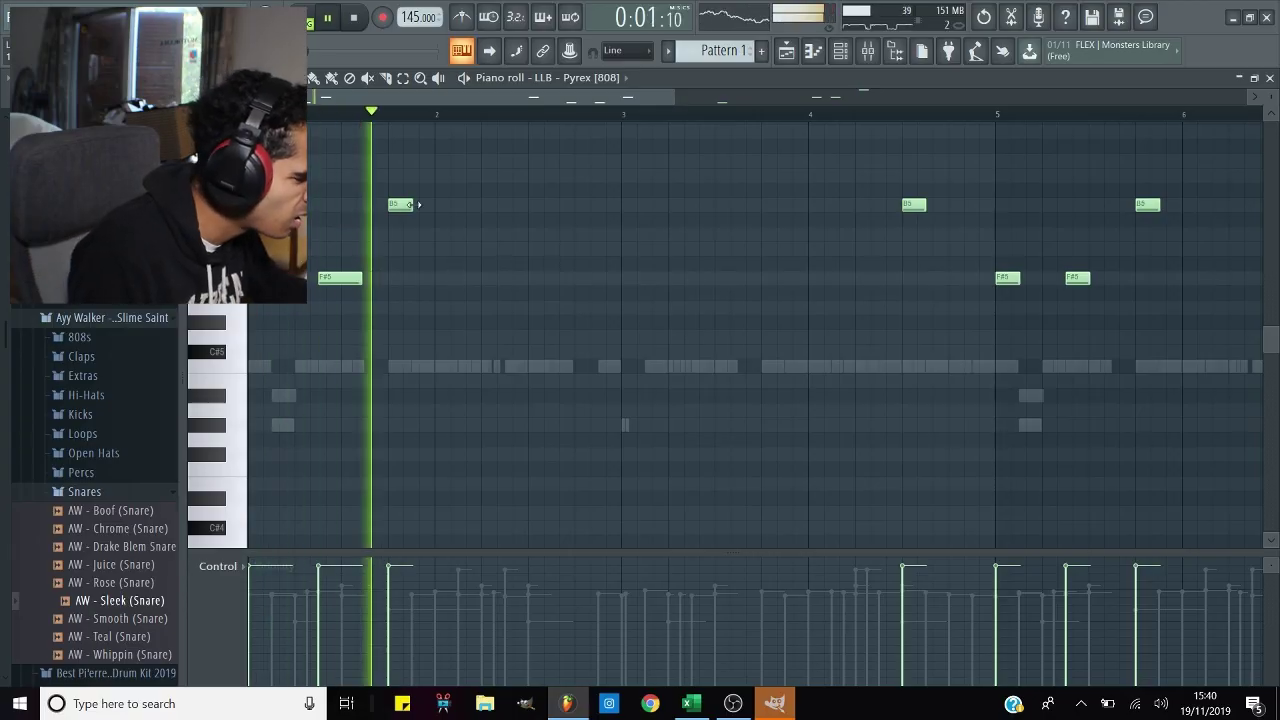
# Raise the three B5 notes of the LLB - Pyrex 808 line one semitone to C6 while playing the pattern.
pyautogui.press('space')
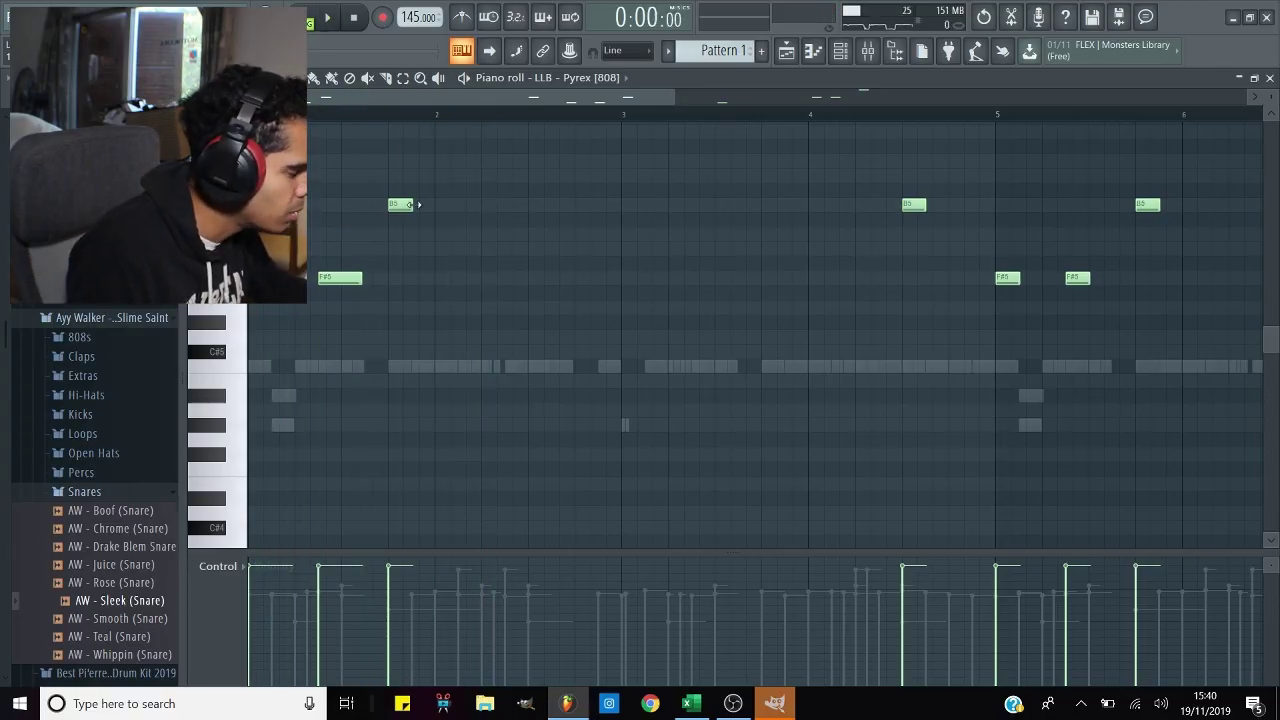
pyautogui.press('space')
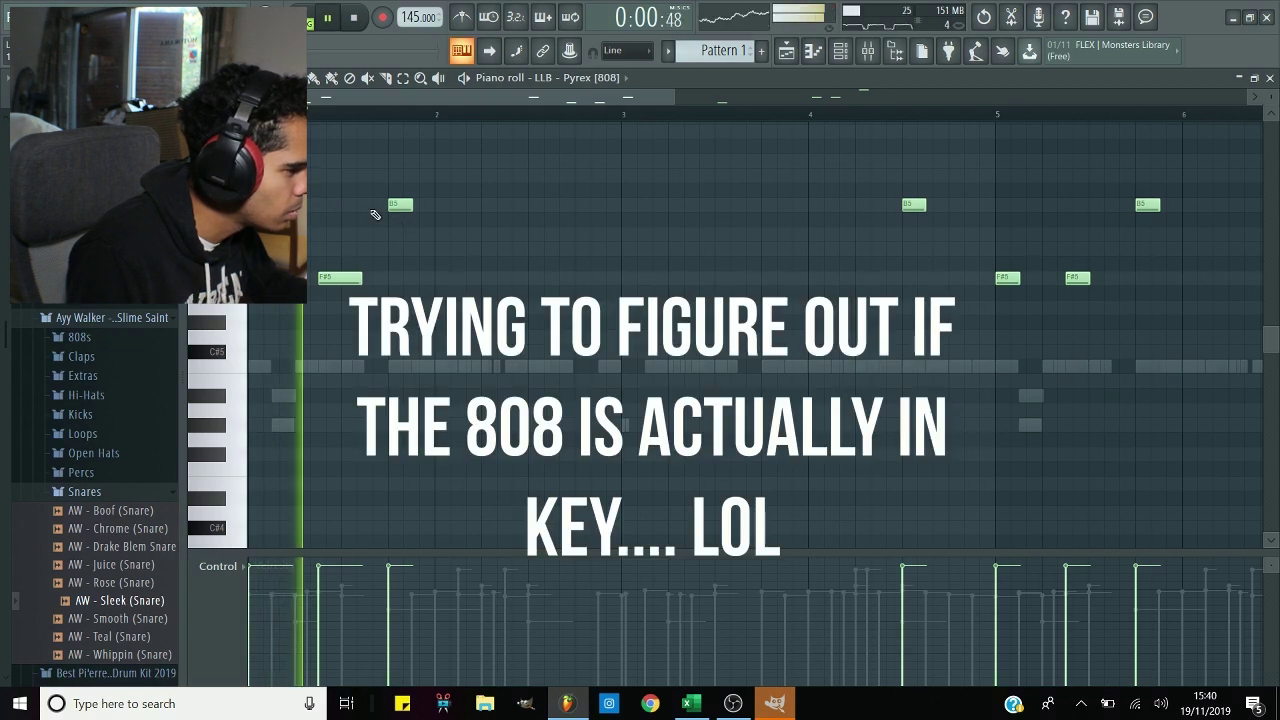
pyautogui.moveTo(366, 211); pyautogui.dragTo(1185, 196)
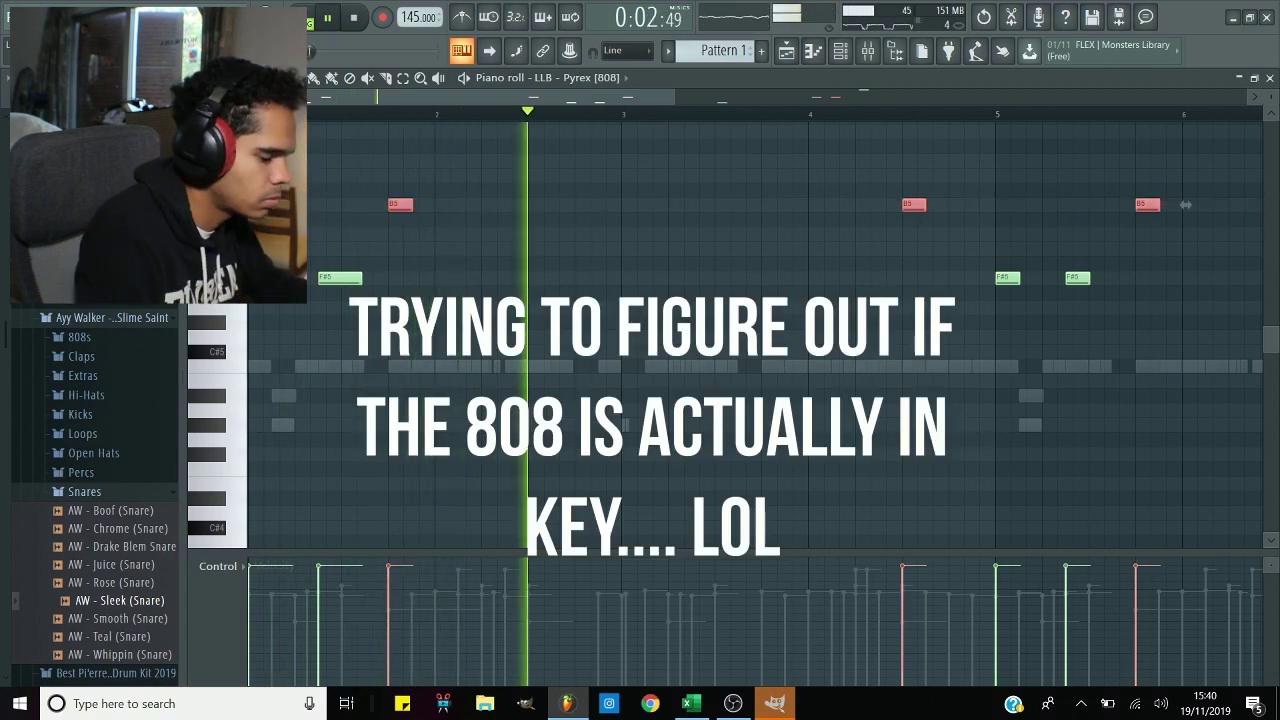
pyautogui.hotkey('shift', 'Up')
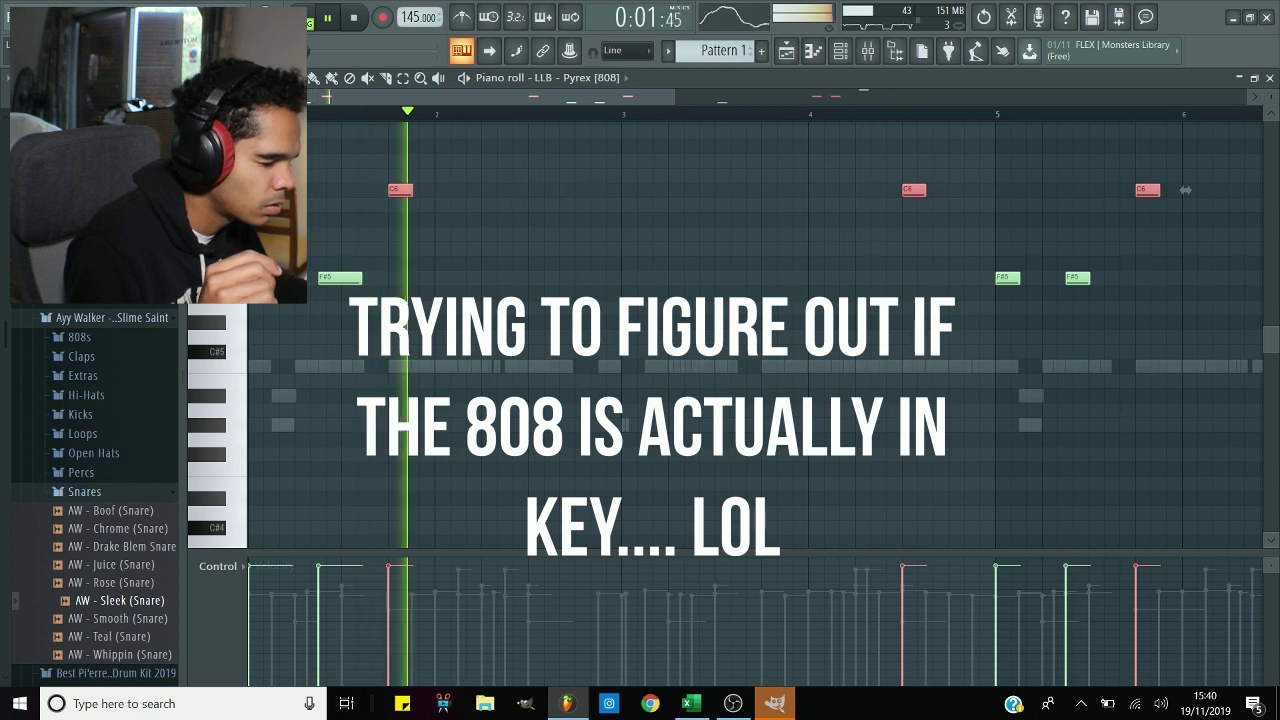
pyautogui.press('space')
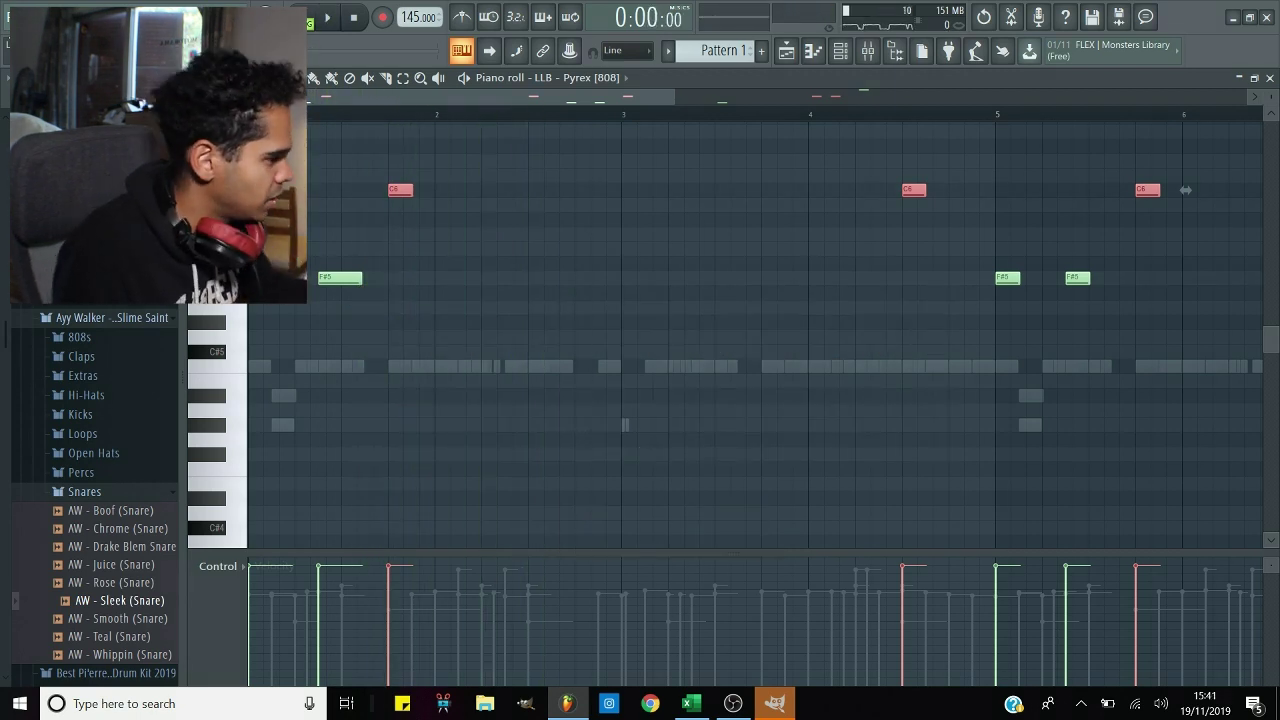
# Try the Pyrex 808 line an octave higher, with its upper notes at C7, and play it back.
pyautogui.hotkey('ctrl', 'a')
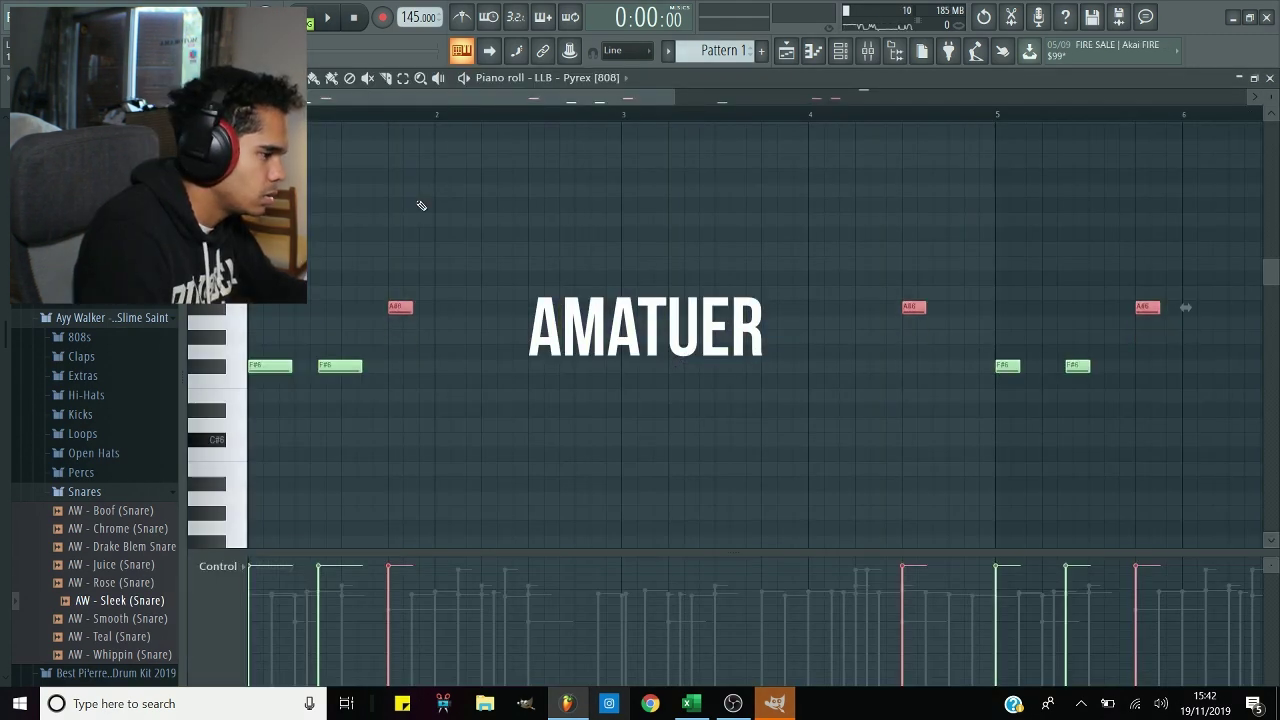
pyautogui.press('space')
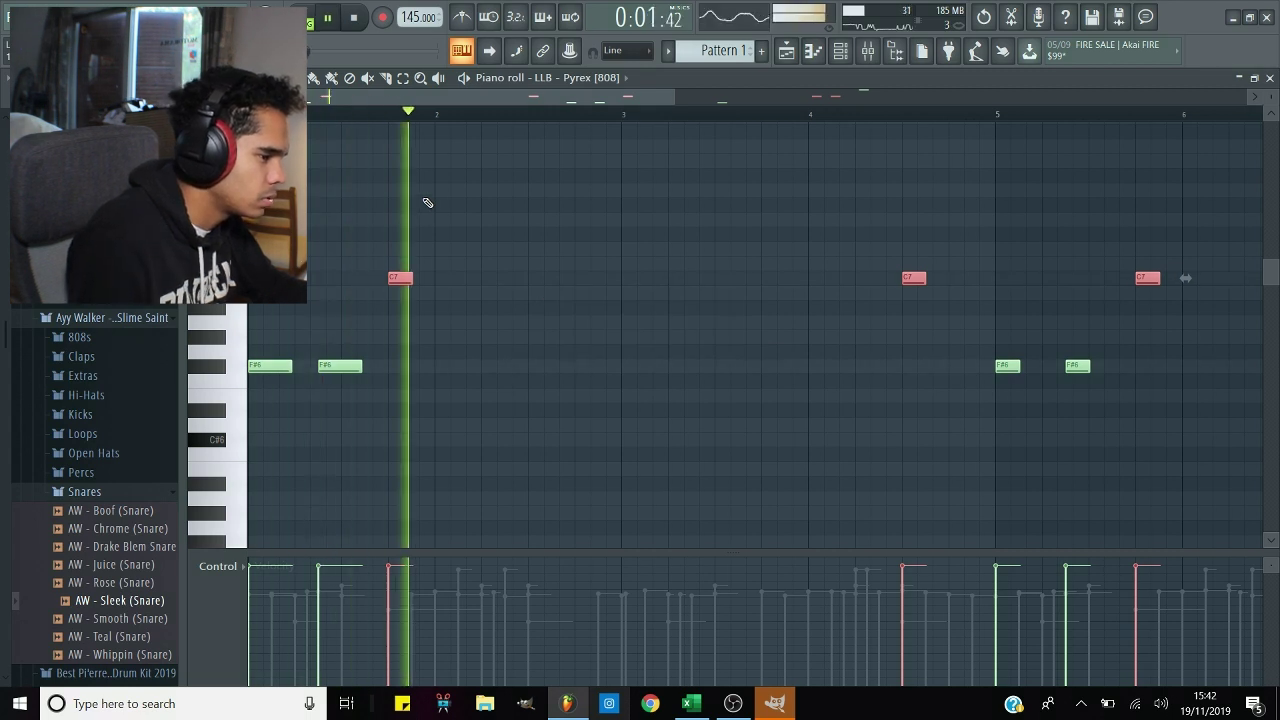
pyautogui.press('space')
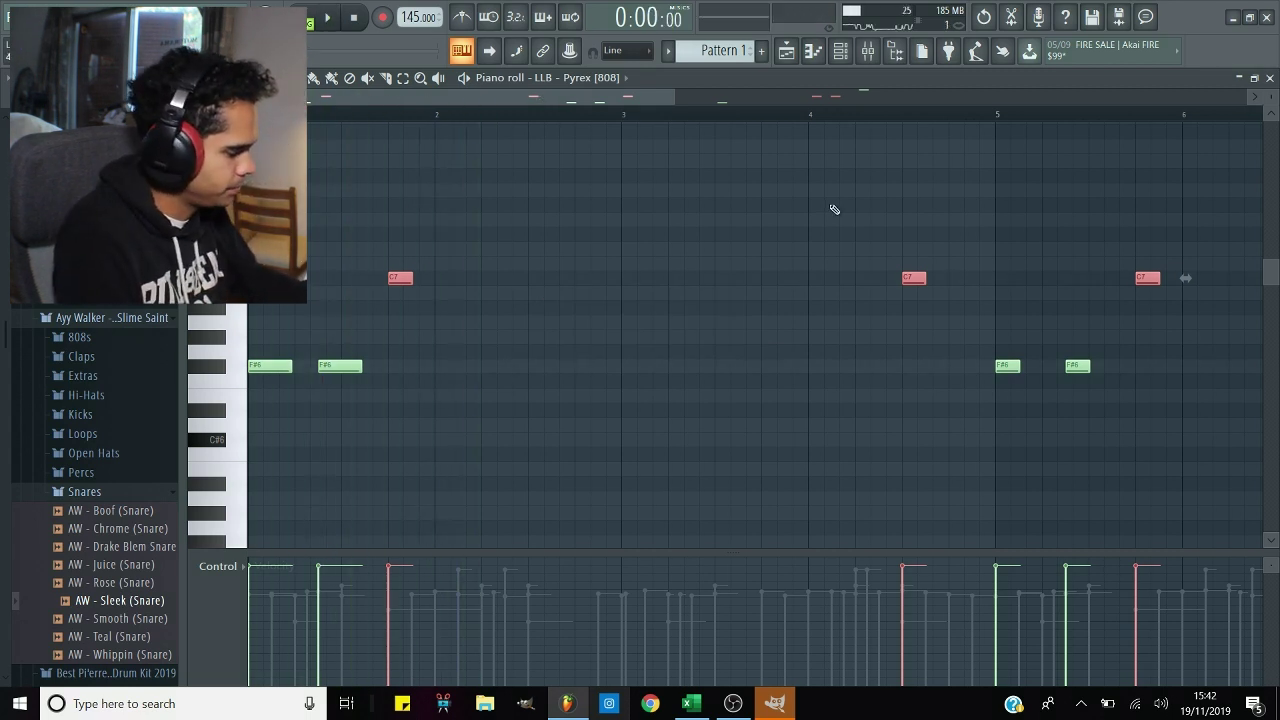
# Select all Pyrex 808 notes and transpose them down one octave during playback.
pyautogui.press('space')
pyautogui.hotkey('ctrl', 'a')
pyautogui.hotkey('ctrl', 'Down')
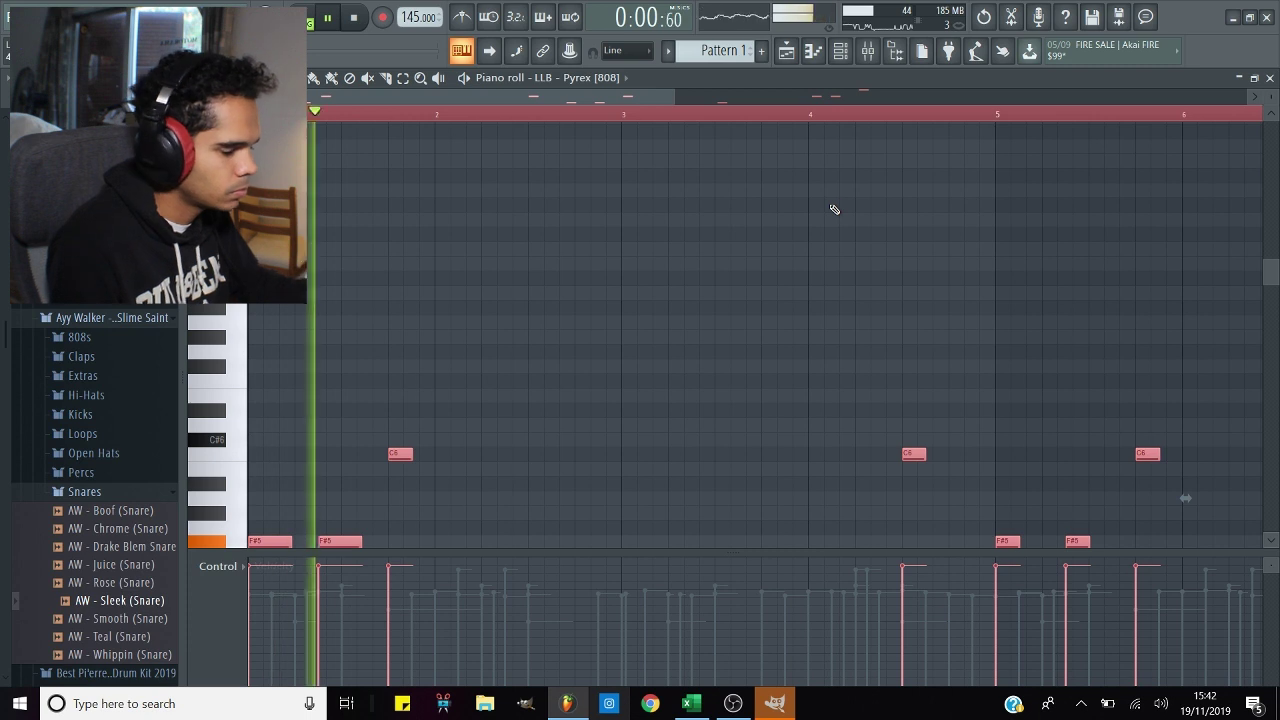